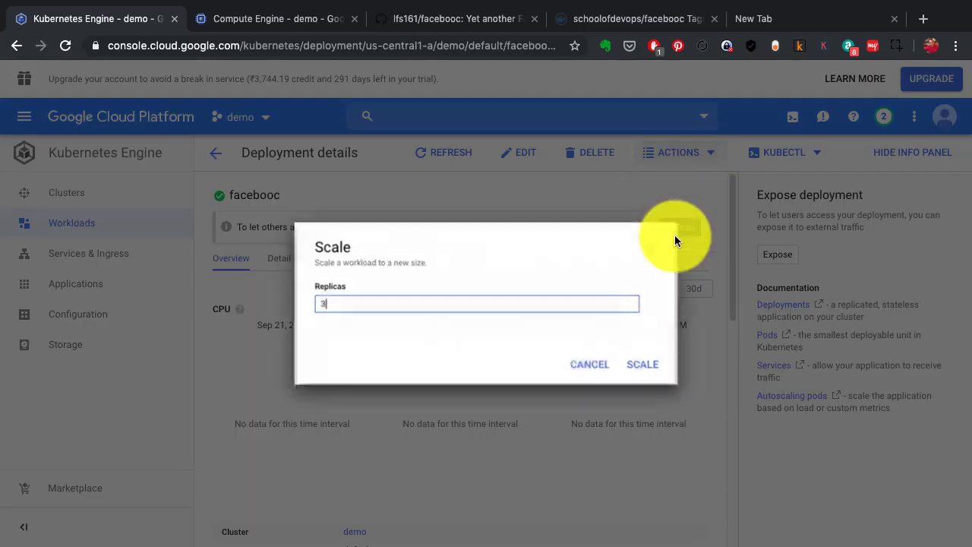
Scale the facebooc deployment to 4 replicas and check the status of its managed pods.
{"action": "type", "text": "3"}
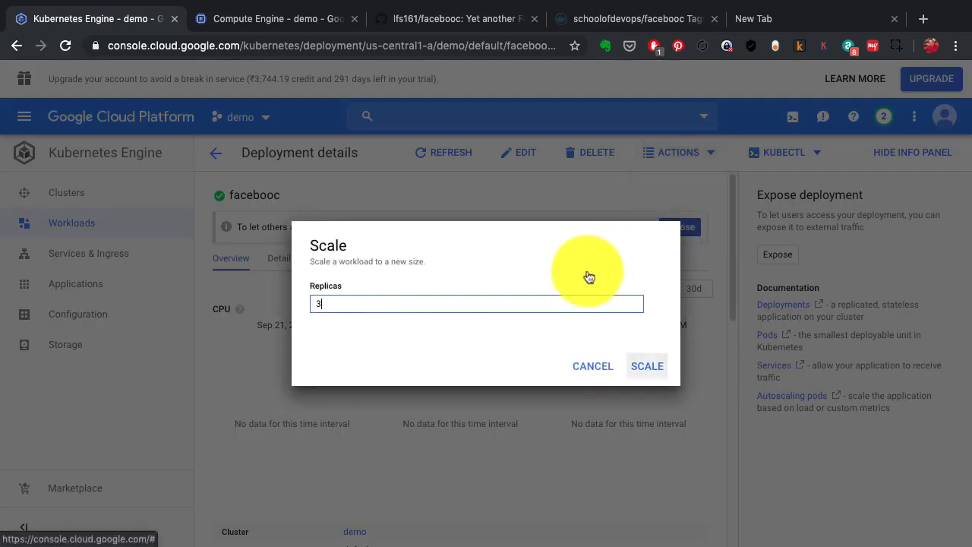
{"action": "double_click", "coordinate": [500, 305]}
{"action": "type", "text": "4"}
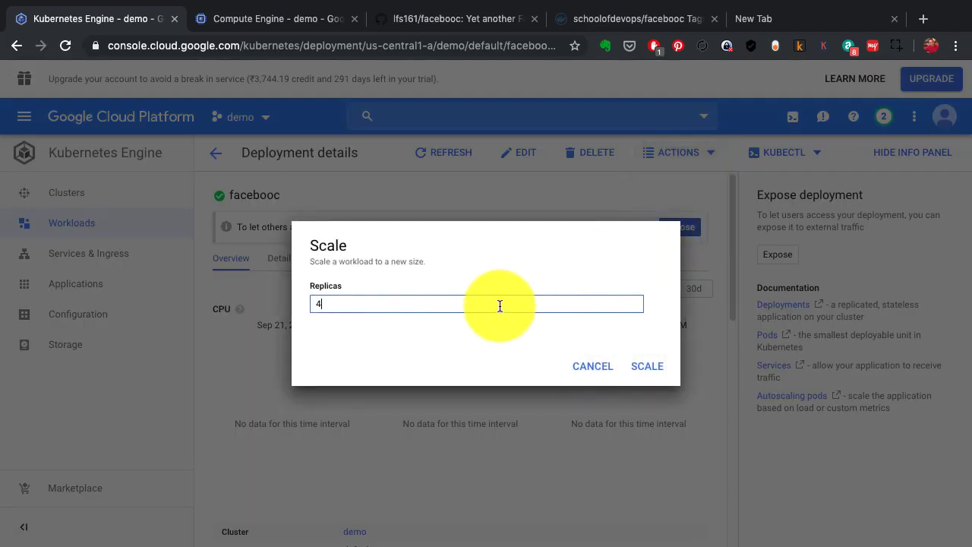
{"action": "left_click", "coordinate": [641, 366]}
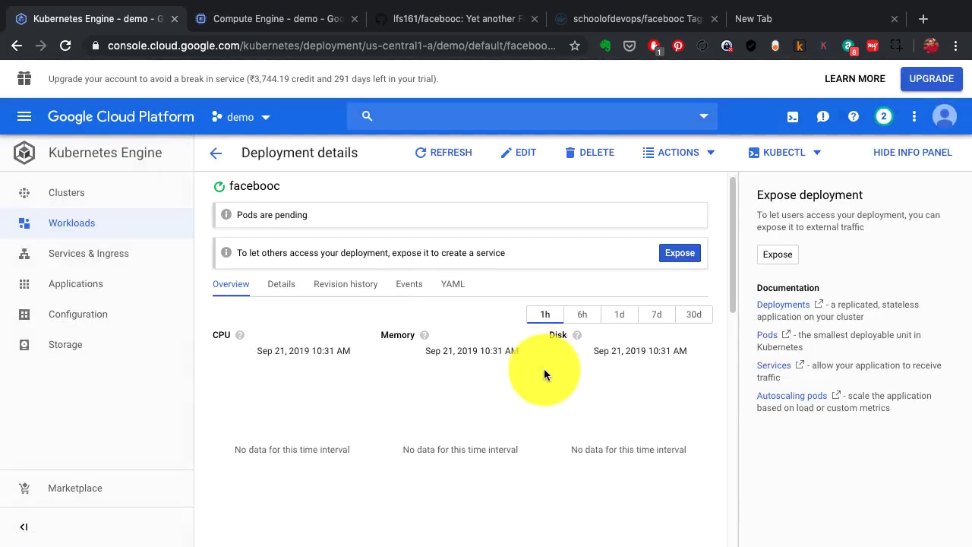
{"action": "scroll", "coordinate": [544, 369], "scroll_direction": "down", "scroll_amount": 5}
{"action": "scroll", "coordinate": [543, 372], "scroll_direction": "down", "scroll_amount": 3}
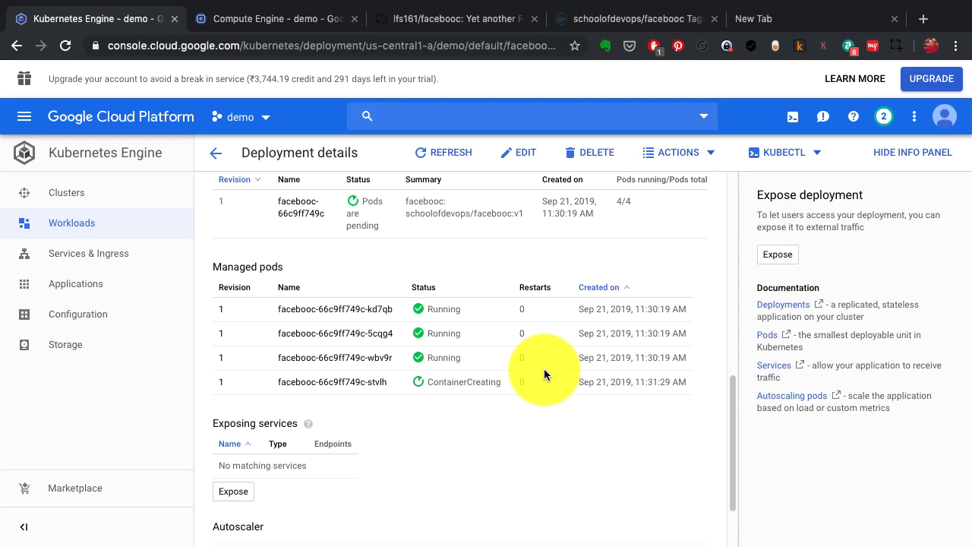
{"action": "scroll", "coordinate": [544, 369], "scroll_direction": "up", "scroll_amount": 2}
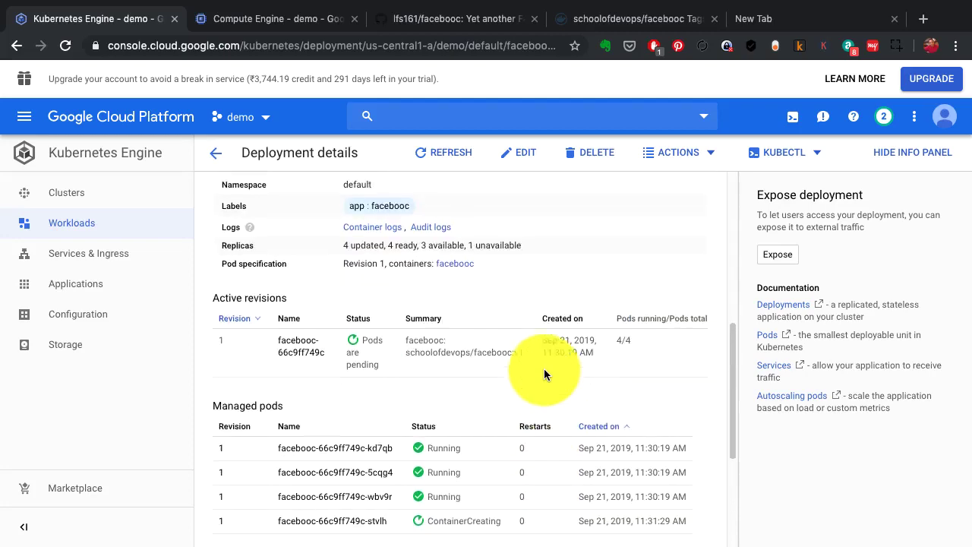
{"action": "scroll", "coordinate": [544, 368], "scroll_direction": "up", "scroll_amount": 5}
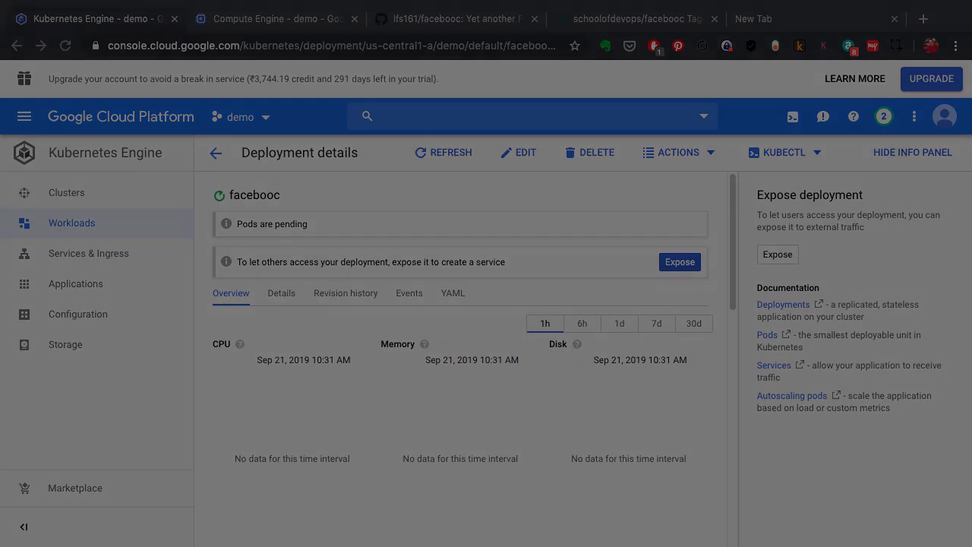
Refresh the deployment details and examine the active revision, managed pods, exposing services and autoscaler settings.
{"action": "left_click", "coordinate": [456, 161]}
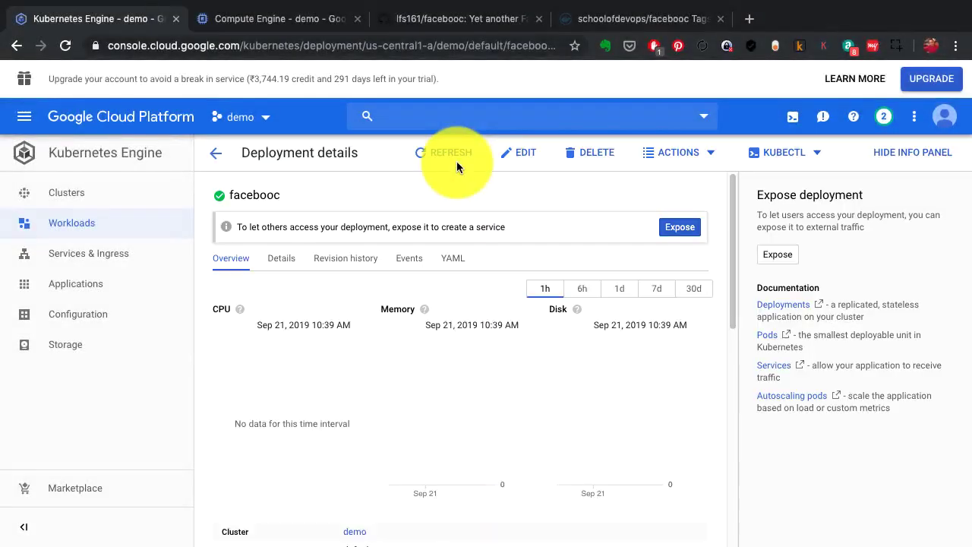
{"action": "scroll", "coordinate": [456, 161], "scroll_direction": "down", "scroll_amount": 3}
{"action": "scroll", "coordinate": [458, 223], "scroll_direction": "down", "scroll_amount": 4}
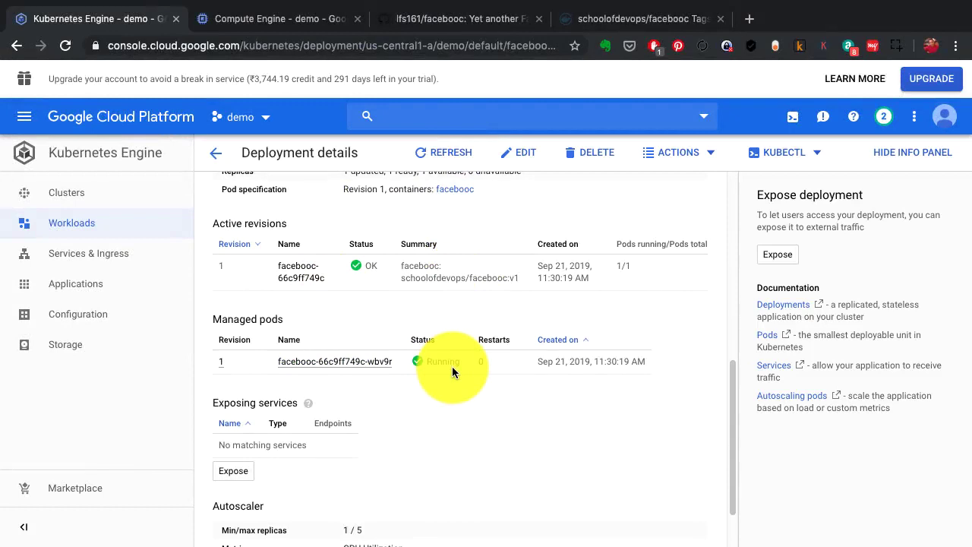
{"action": "scroll", "coordinate": [452, 371], "scroll_direction": "down", "scroll_amount": 1}
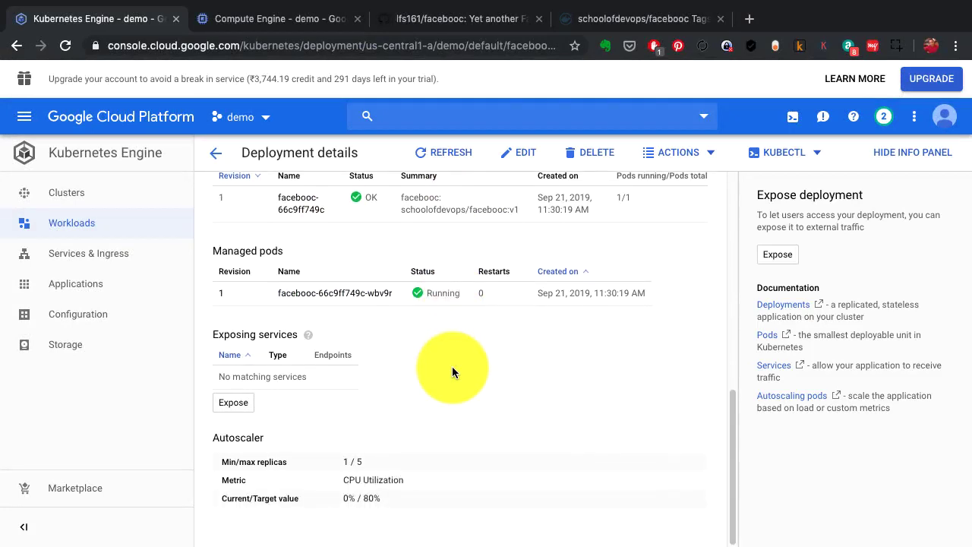
{"action": "scroll", "coordinate": [452, 366], "scroll_direction": "up", "scroll_amount": 2}
{"action": "scroll", "coordinate": [452, 366], "scroll_direction": "down", "scroll_amount": 2}
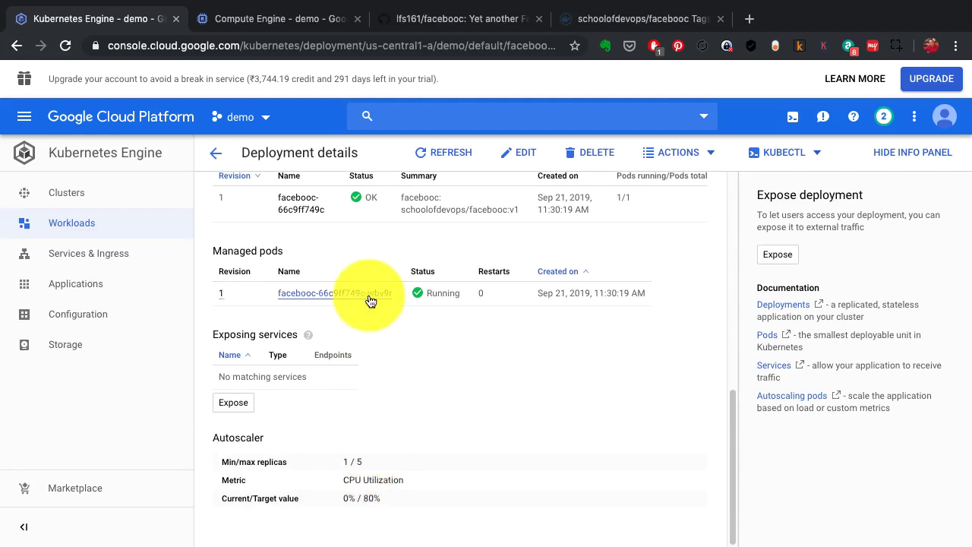
{"action": "scroll", "coordinate": [370, 300], "scroll_direction": "up", "scroll_amount": 3}
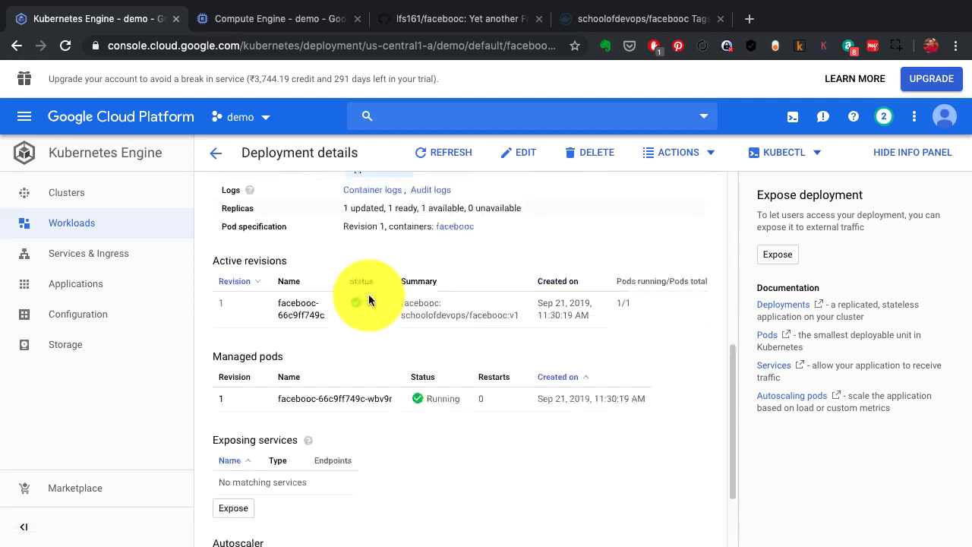
{"action": "scroll", "coordinate": [370, 300], "scroll_direction": "up", "scroll_amount": 3}
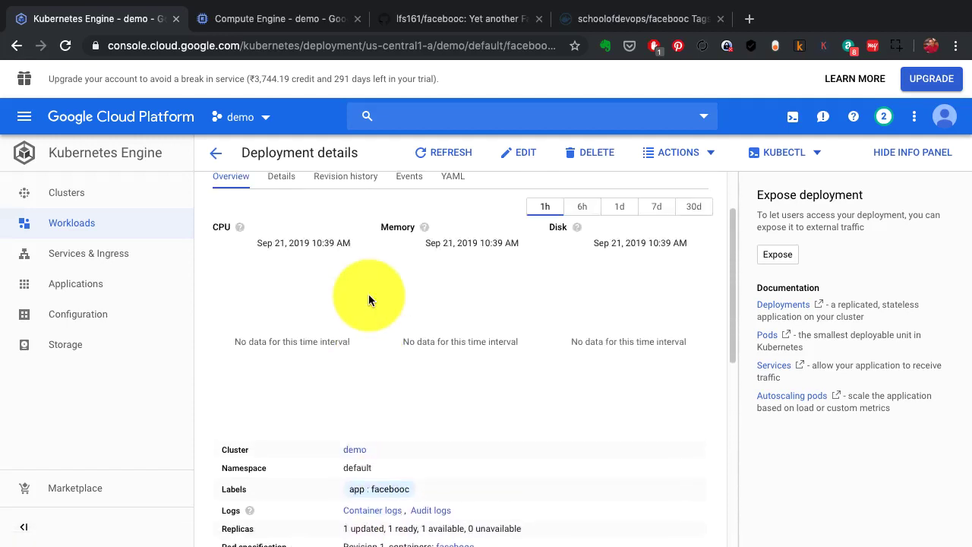
{"action": "scroll", "coordinate": [369, 300], "scroll_direction": "up", "scroll_amount": 1}
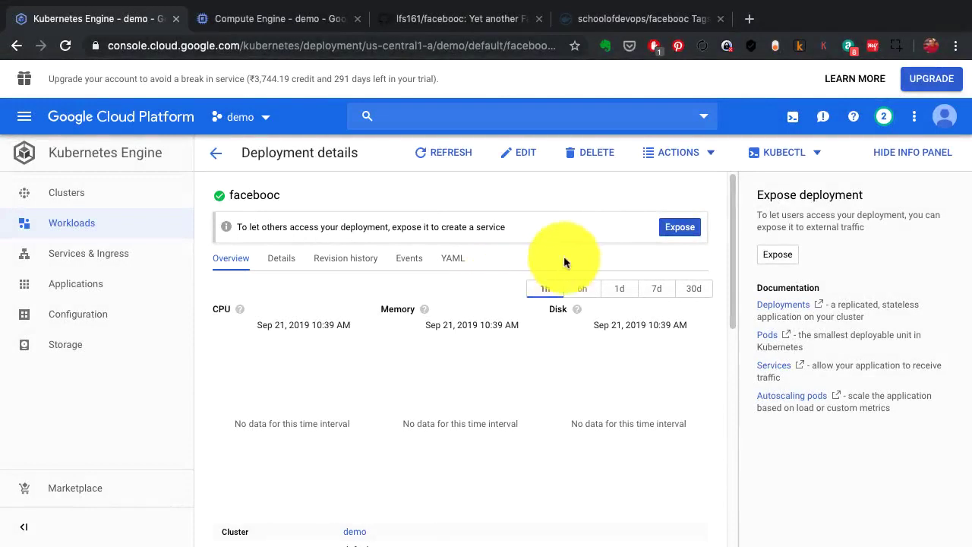
Start exposing the facebooc deployment and map port 80 to target port 16000 over TCP.
{"action": "left_click", "coordinate": [678, 228]}
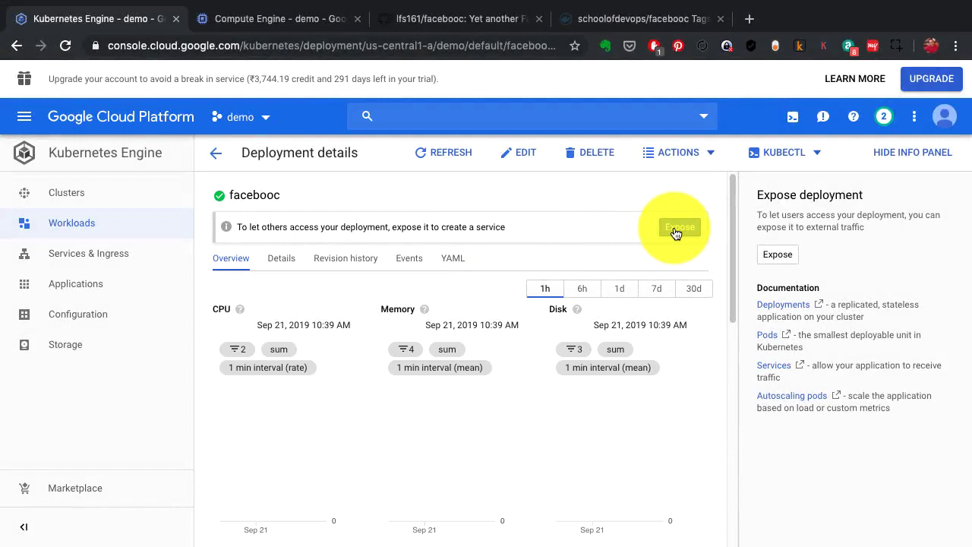
{"action": "left_click", "coordinate": [676, 231]}
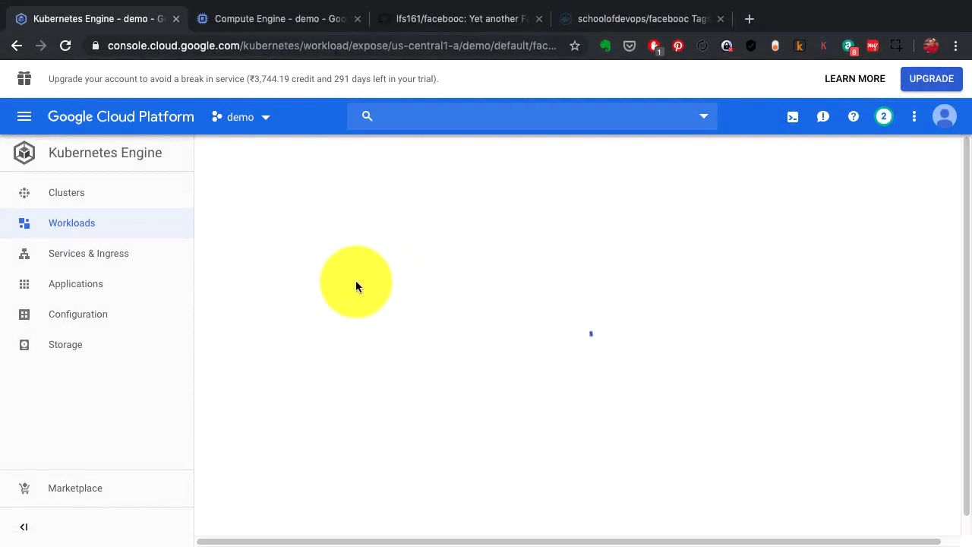
{"action": "scroll", "coordinate": [356, 285], "scroll_direction": "down", "scroll_amount": 1}
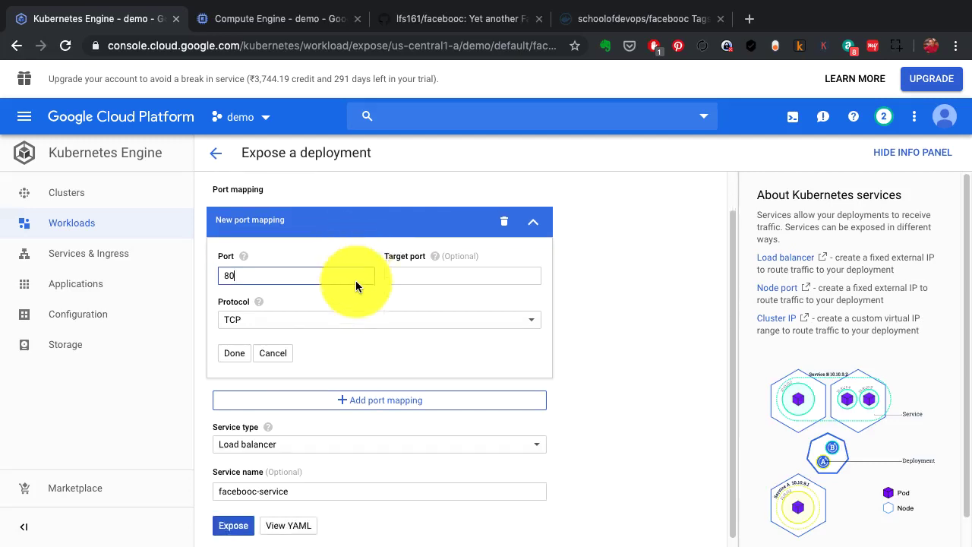
{"action": "scroll", "coordinate": [355, 282], "scroll_direction": "up", "scroll_amount": 1}
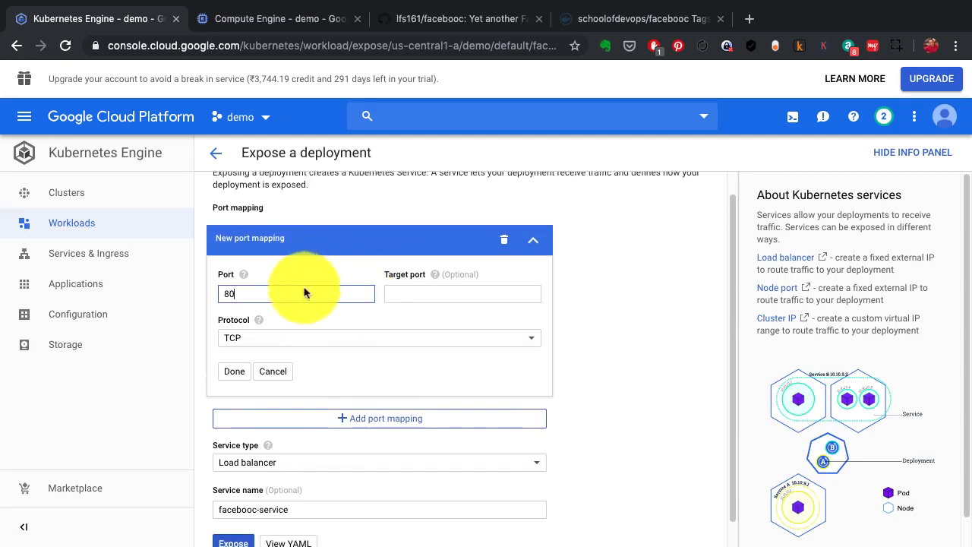
{"action": "left_click", "coordinate": [265, 293]}
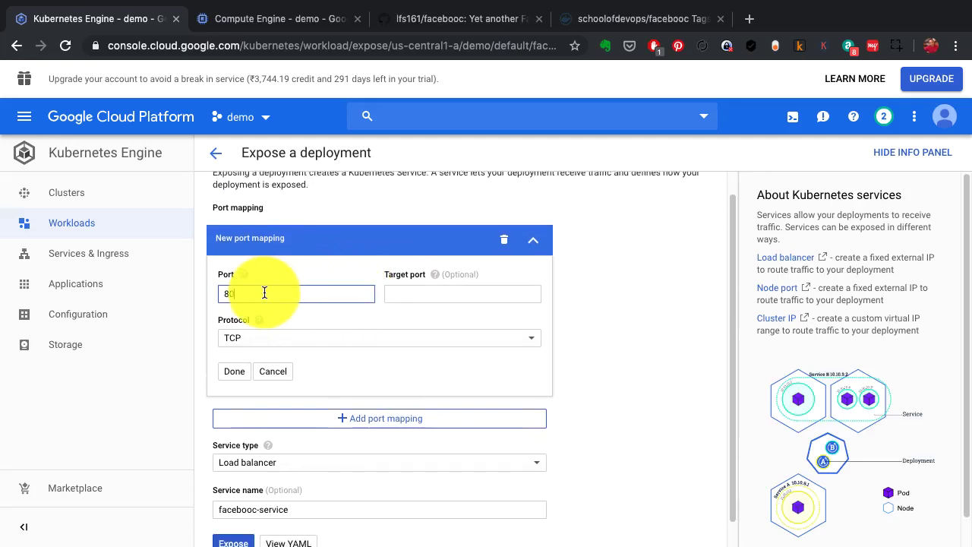
{"action": "left_click", "coordinate": [417, 293]}
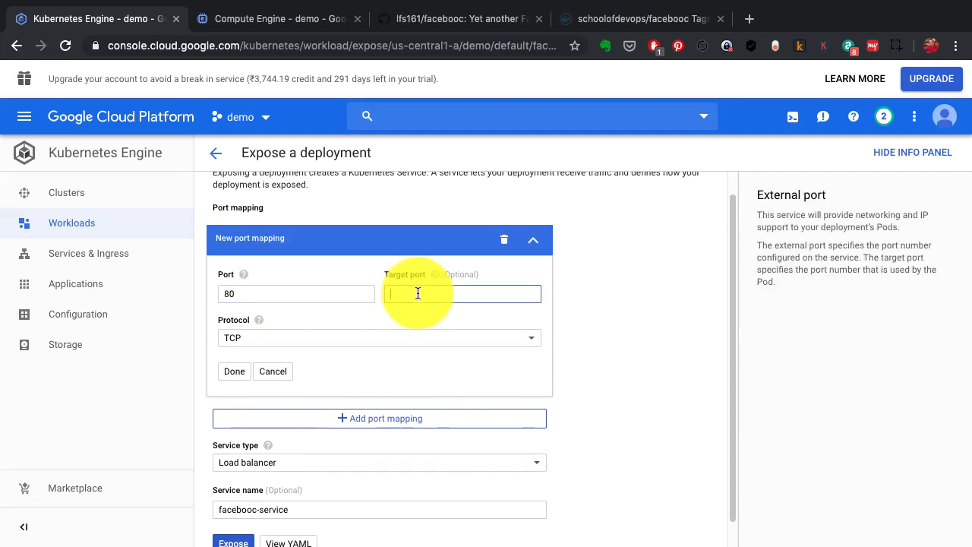
{"action": "type", "text": "16000"}
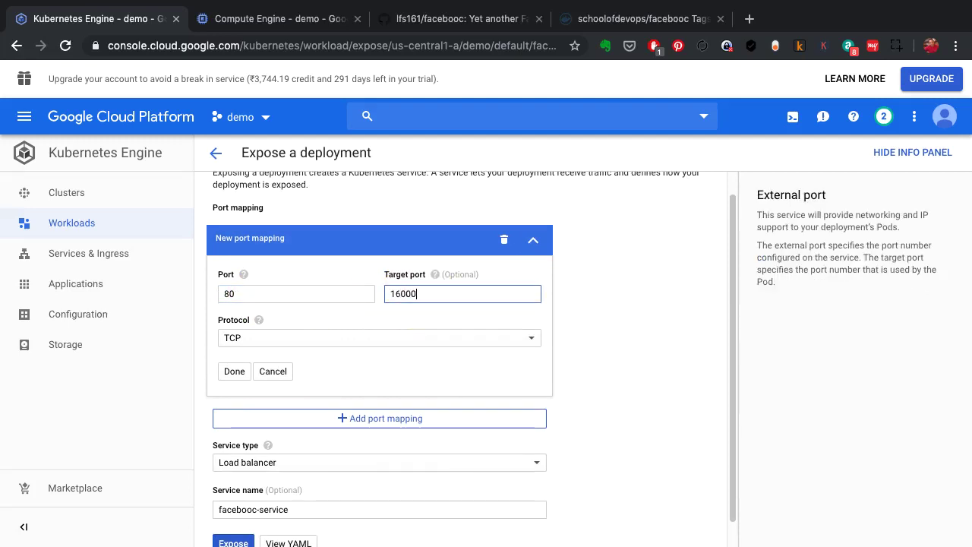
{"action": "key", "text": "shift+Tab"}
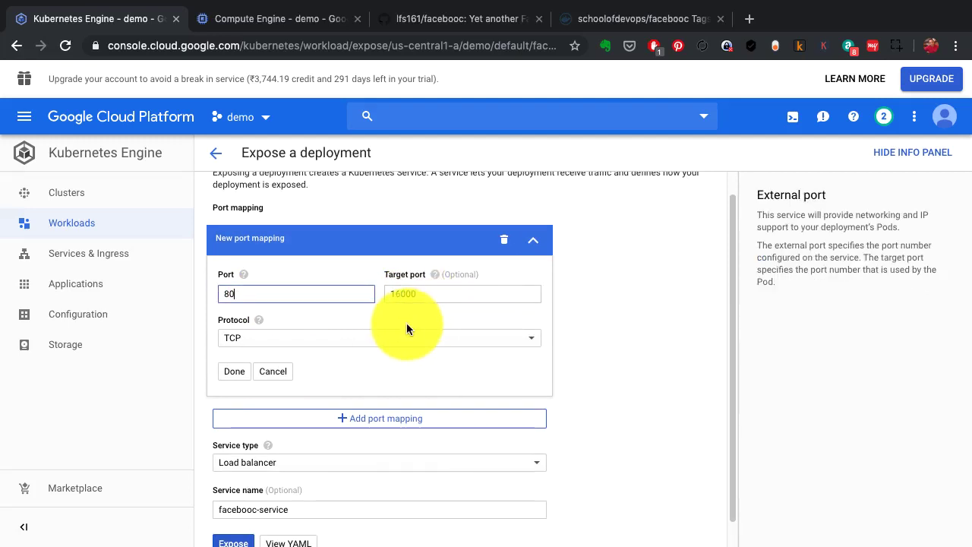
{"action": "scroll", "coordinate": [407, 328], "scroll_direction": "down", "scroll_amount": 2}
{"action": "left_click", "coordinate": [236, 347]}
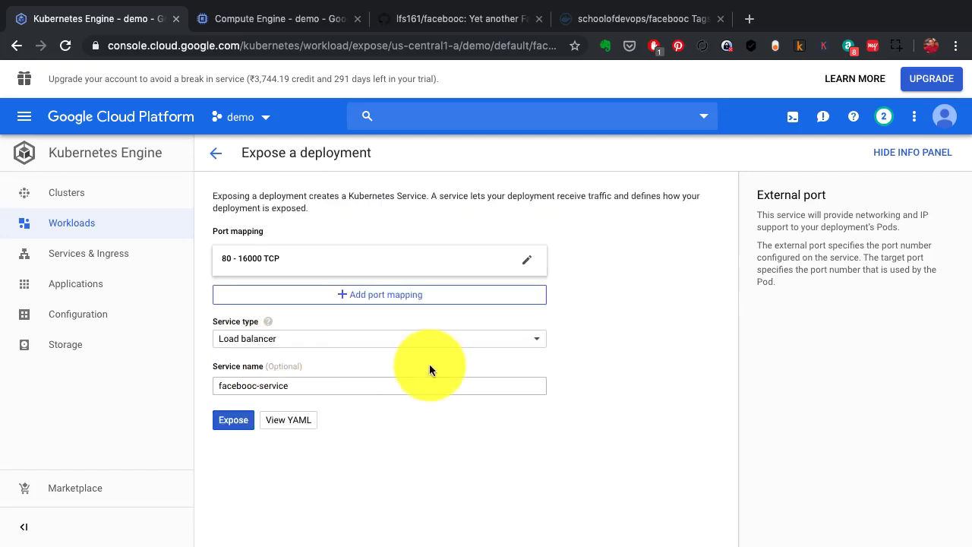
Keep the load balancer service type, shorten the service name to facebooc and expose the deployment.
{"action": "right_click", "coordinate": [429, 369]}
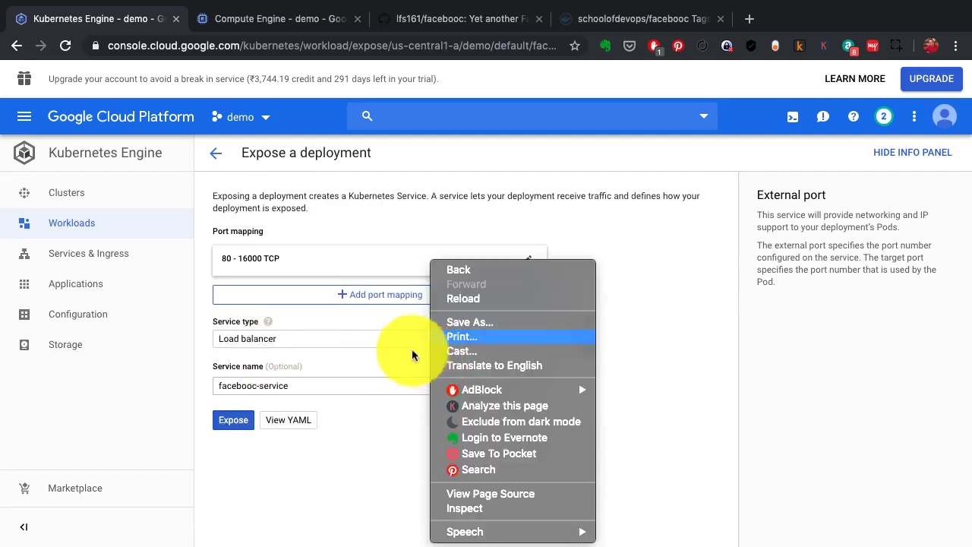
{"action": "left_click", "coordinate": [373, 337]}
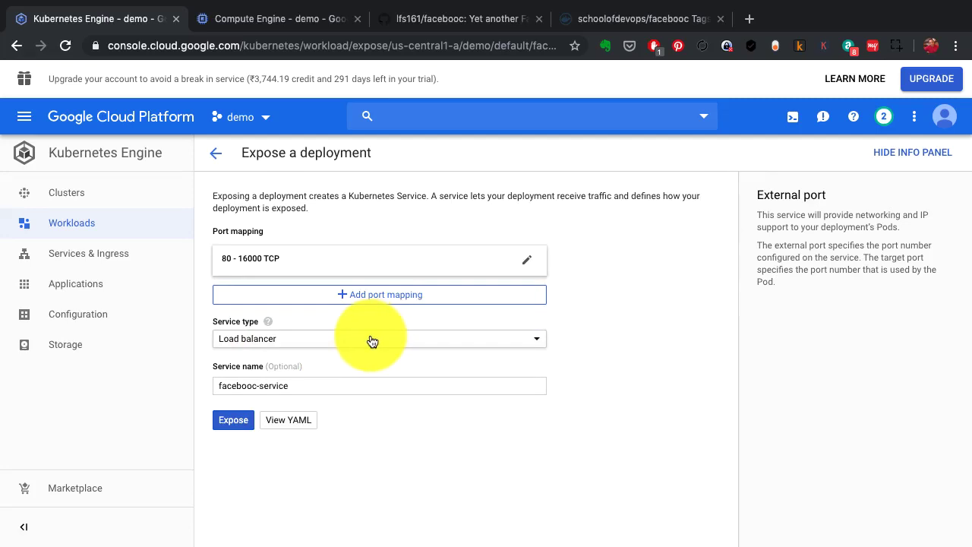
{"action": "left_click", "coordinate": [372, 341]}
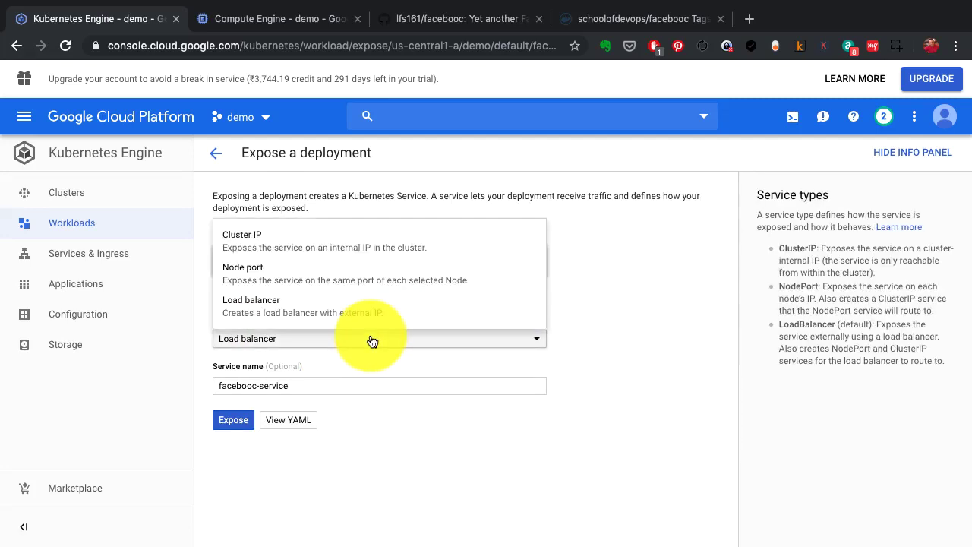
{"action": "left_click", "coordinate": [372, 341]}
{"action": "double_click", "coordinate": [322, 388]}
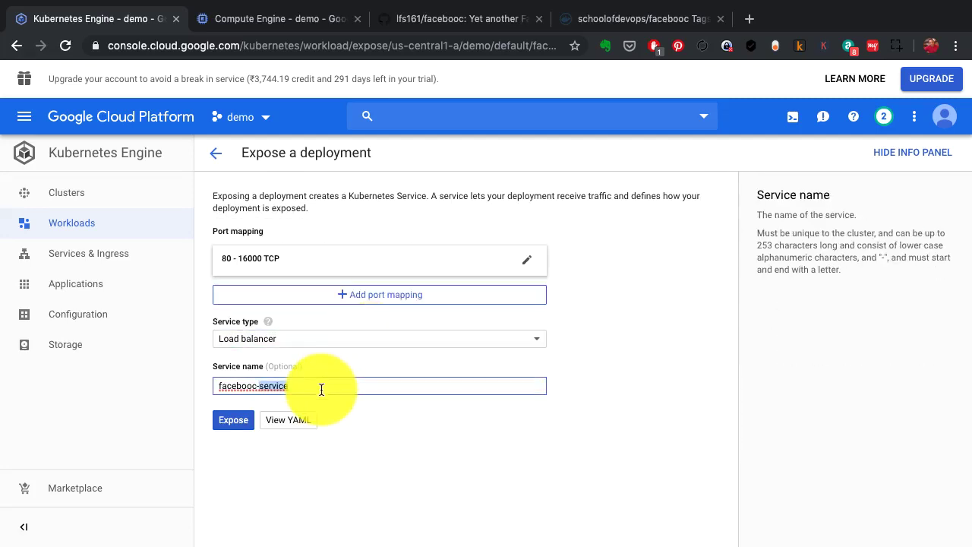
{"action": "key", "text": "BackSpace"}
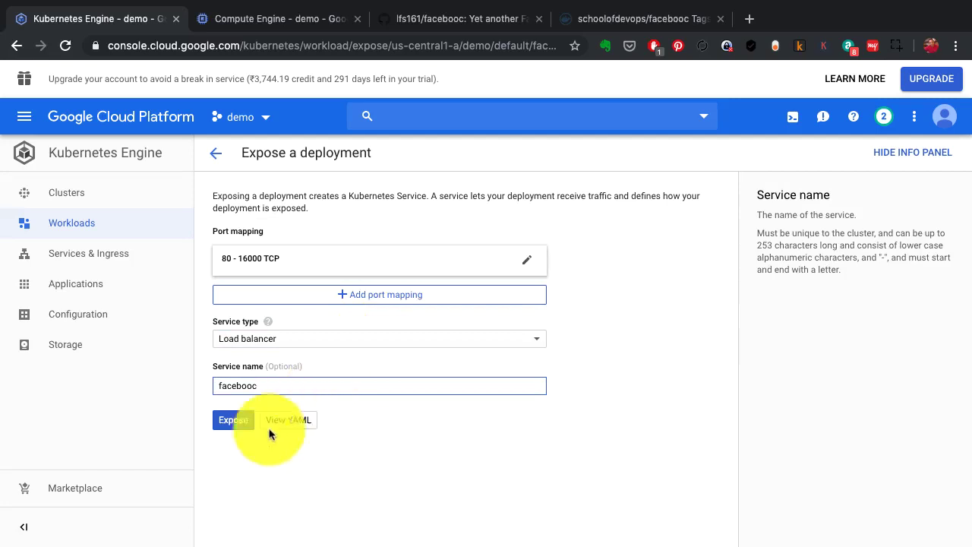
{"action": "left_click", "coordinate": [234, 424]}
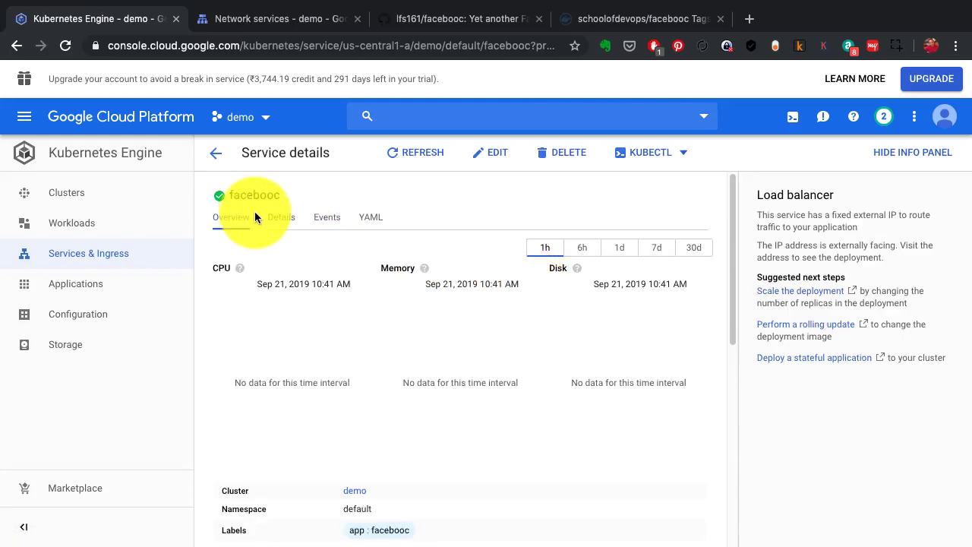
Review the facebooc service's load balancer, serving pods and ports, and open its external endpoint on port 80.
{"action": "scroll", "coordinate": [255, 216], "scroll_direction": "down", "scroll_amount": 3}
{"action": "scroll", "coordinate": [255, 216], "scroll_direction": "down", "scroll_amount": 4}
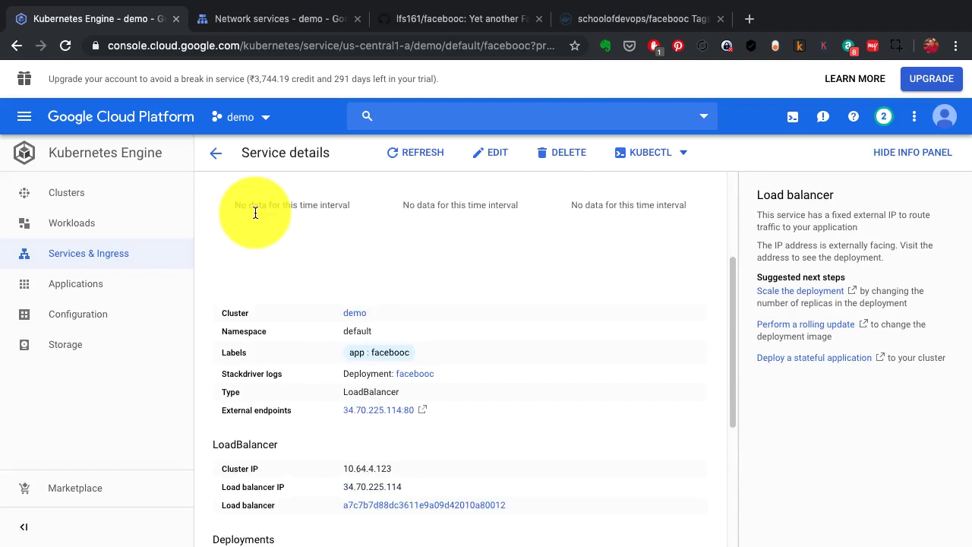
{"action": "scroll", "coordinate": [254, 217], "scroll_direction": "down", "scroll_amount": 1}
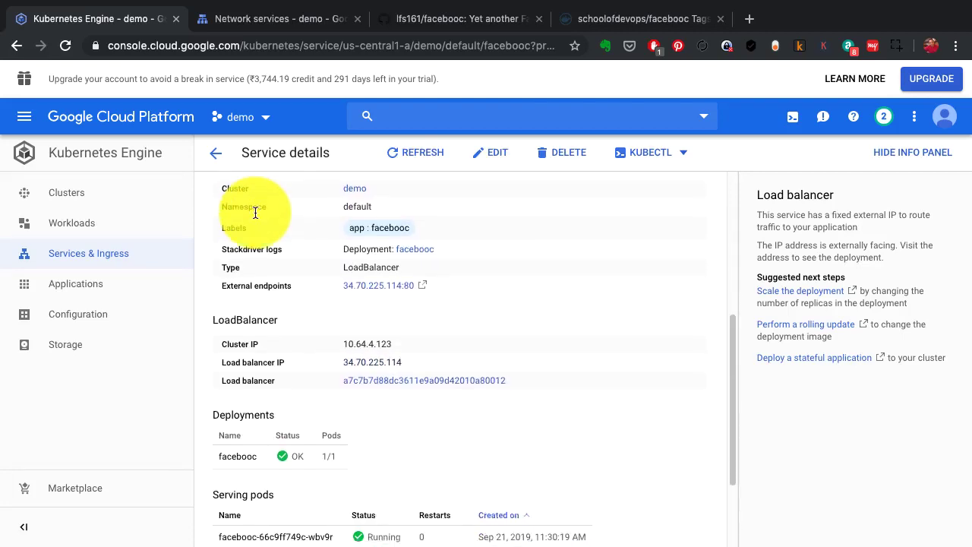
{"action": "scroll", "coordinate": [306, 287], "scroll_direction": "down", "scroll_amount": 1}
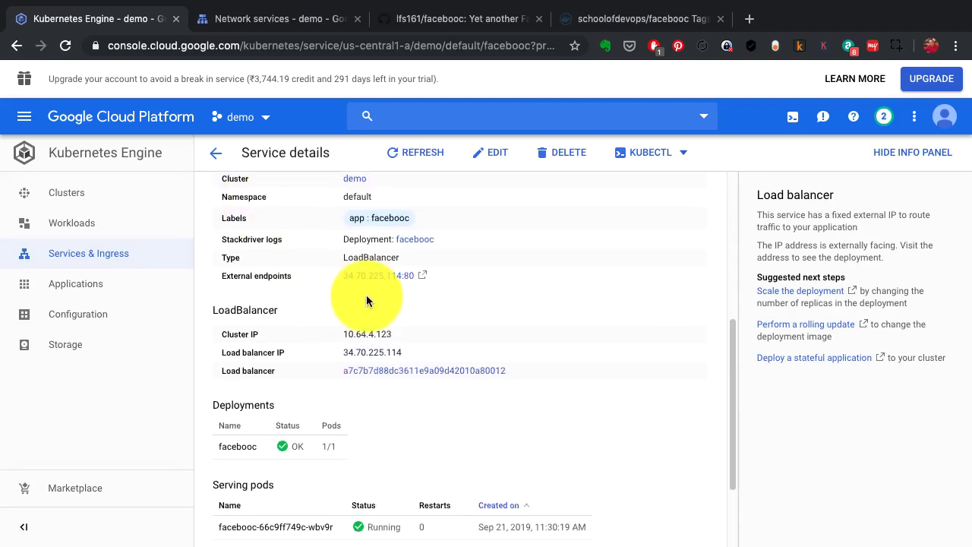
{"action": "scroll", "coordinate": [366, 301], "scroll_direction": "down", "scroll_amount": 2}
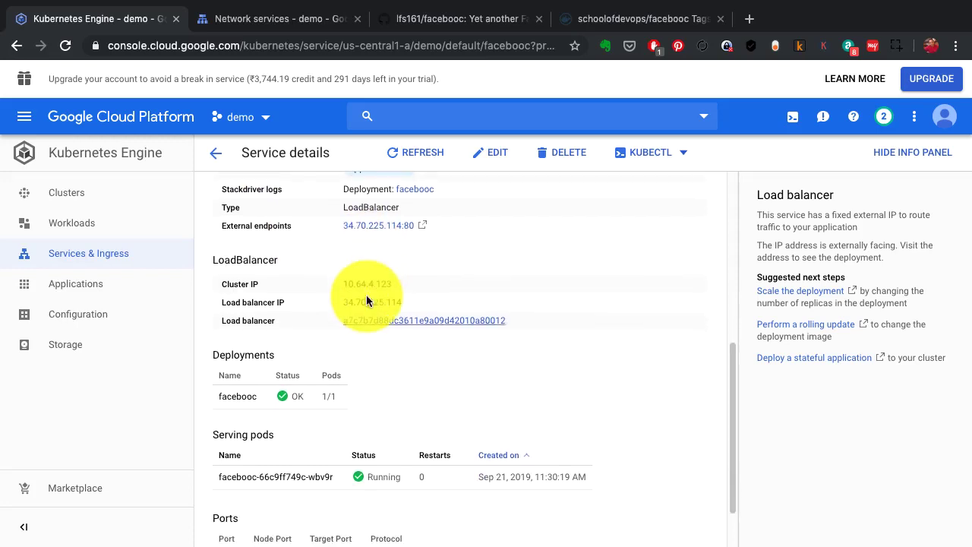
{"action": "scroll", "coordinate": [349, 383], "scroll_direction": "down", "scroll_amount": 1}
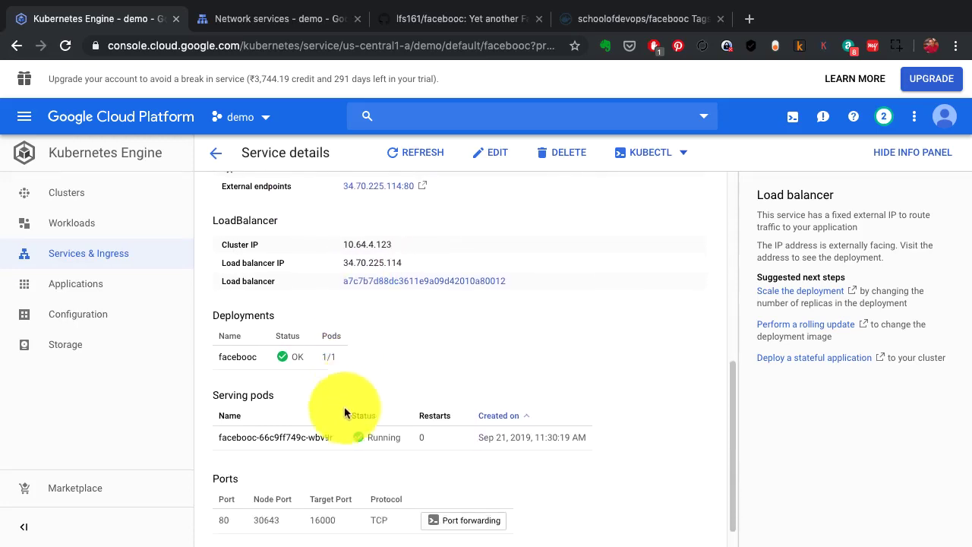
{"action": "scroll", "coordinate": [323, 519], "scroll_direction": "up", "scroll_amount": 5}
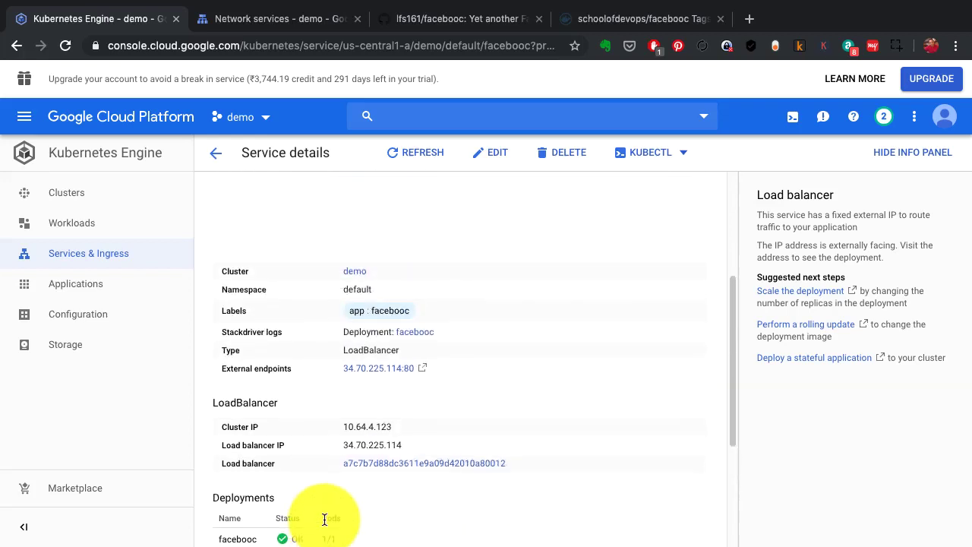
{"action": "left_click", "coordinate": [423, 373]}
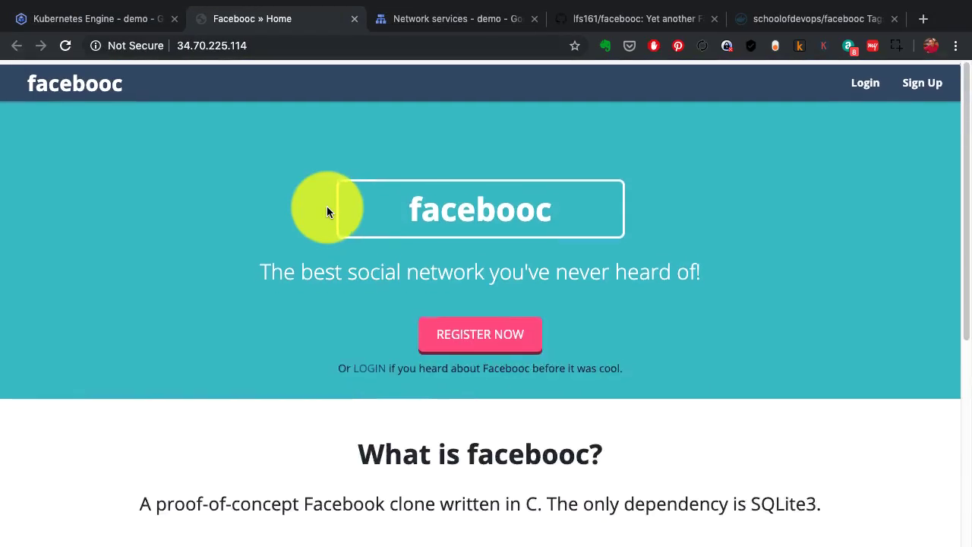
Look over the facebooc home page and reload the load balancing list under Network services.
{"action": "scroll", "coordinate": [327, 206], "scroll_direction": "down", "scroll_amount": 5}
{"action": "scroll", "coordinate": [327, 206], "scroll_direction": "up", "scroll_amount": 5}
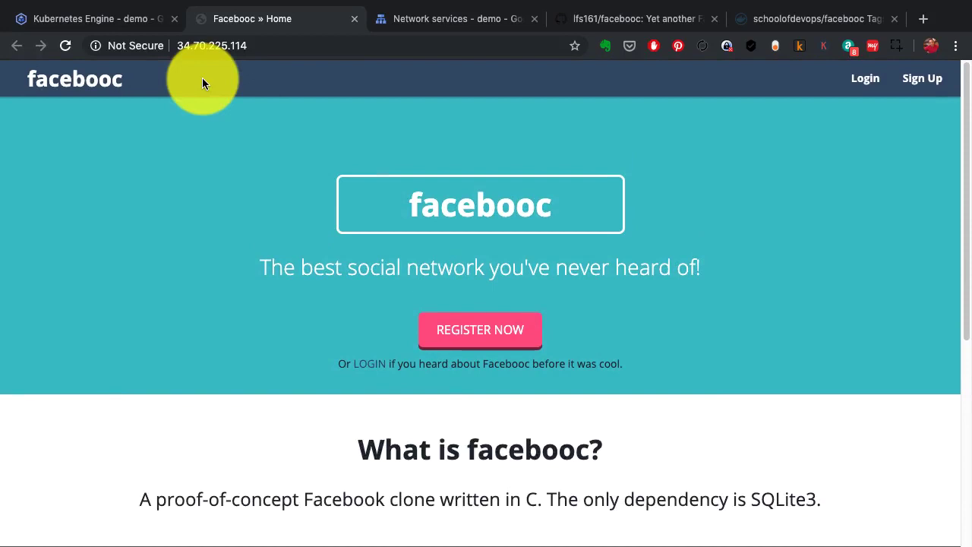
{"action": "left_click", "coordinate": [453, 19]}
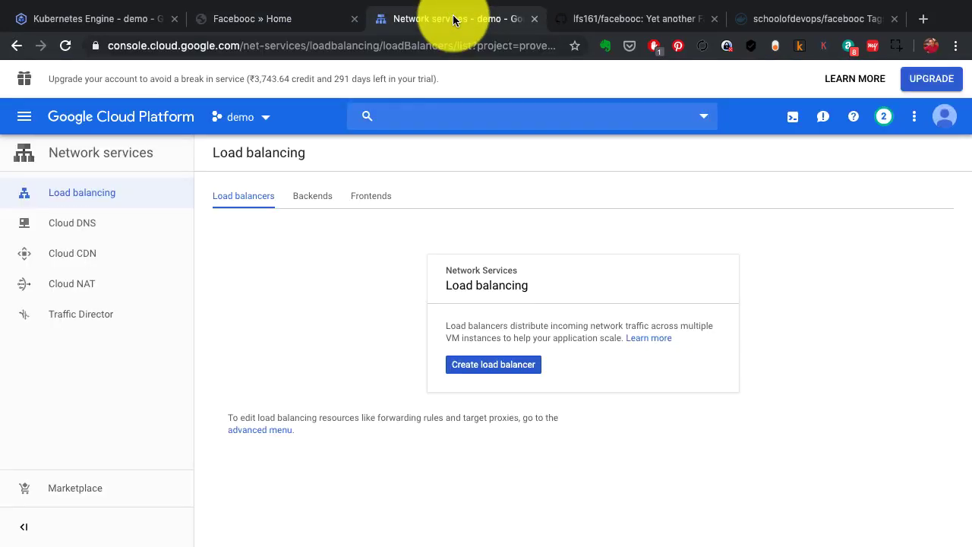
{"action": "left_click", "coordinate": [65, 46]}
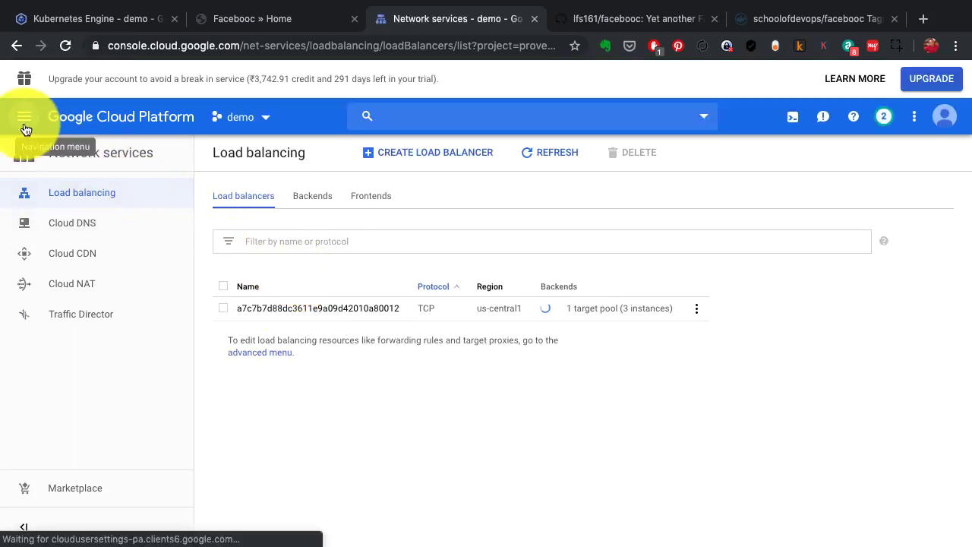
Go to load balancing under Network services and open the details of the TCP load balancer in us-central1 to review its frontend and backend.
{"action": "left_click", "coordinate": [25, 128]}
{"action": "scroll", "coordinate": [119, 319], "scroll_direction": "down", "scroll_amount": 1}
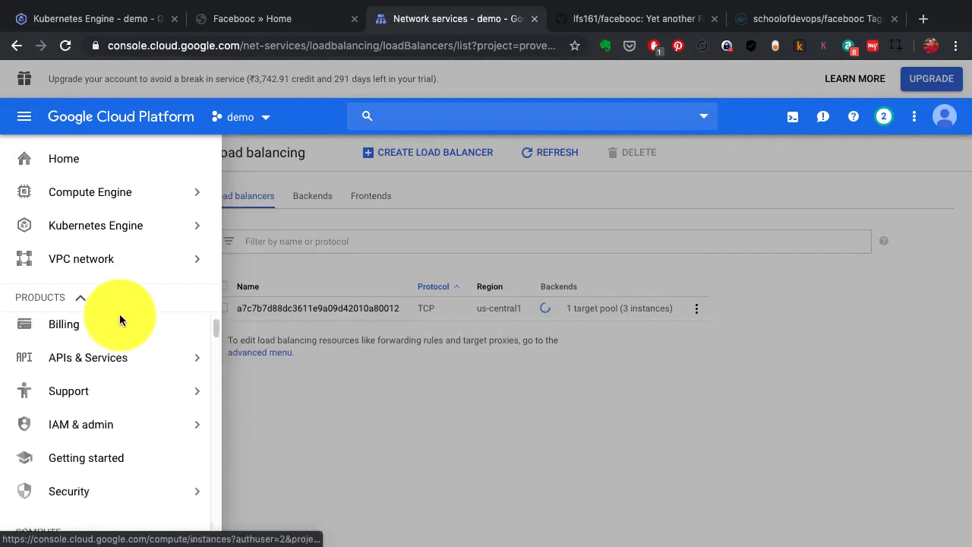
{"action": "scroll", "coordinate": [119, 313], "scroll_direction": "down", "scroll_amount": 10}
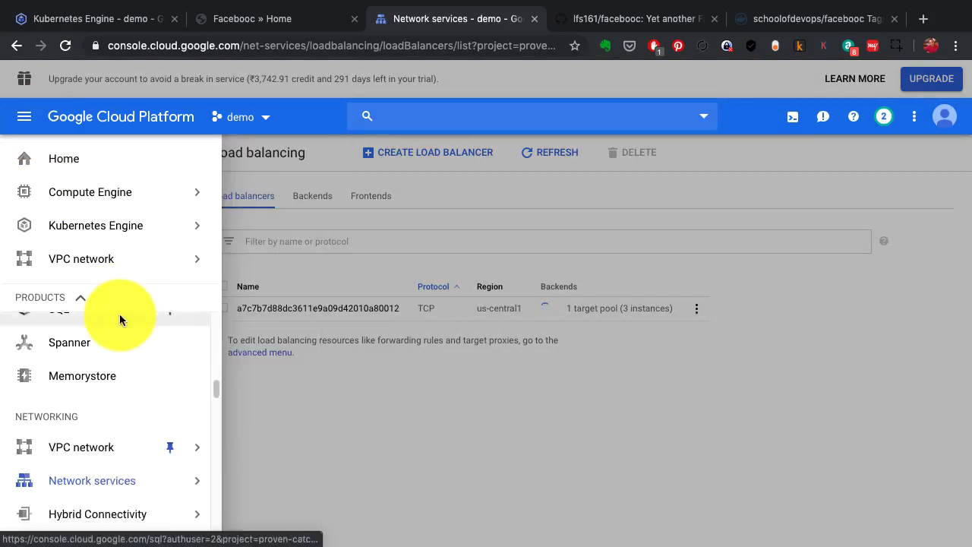
{"action": "mouse_move", "coordinate": [120, 481]}
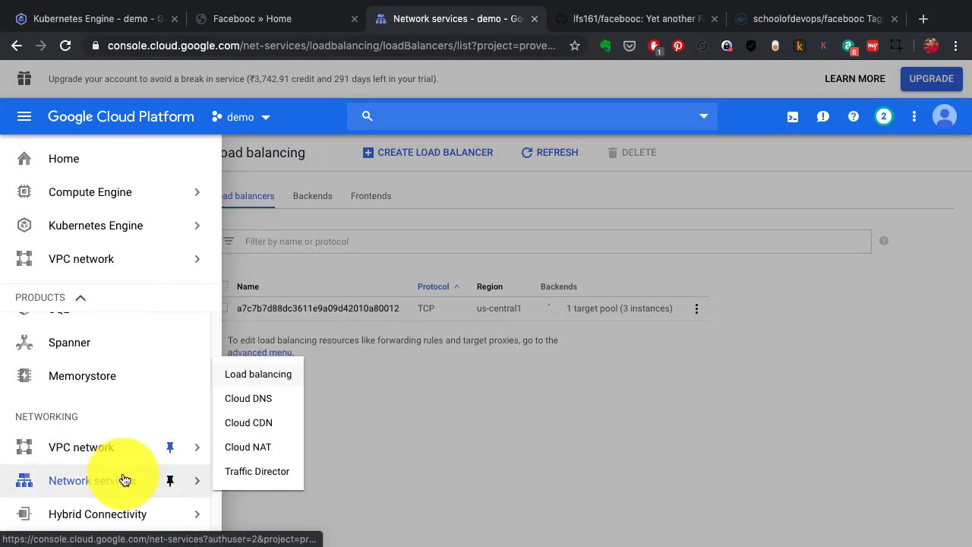
{"action": "left_click", "coordinate": [251, 393]}
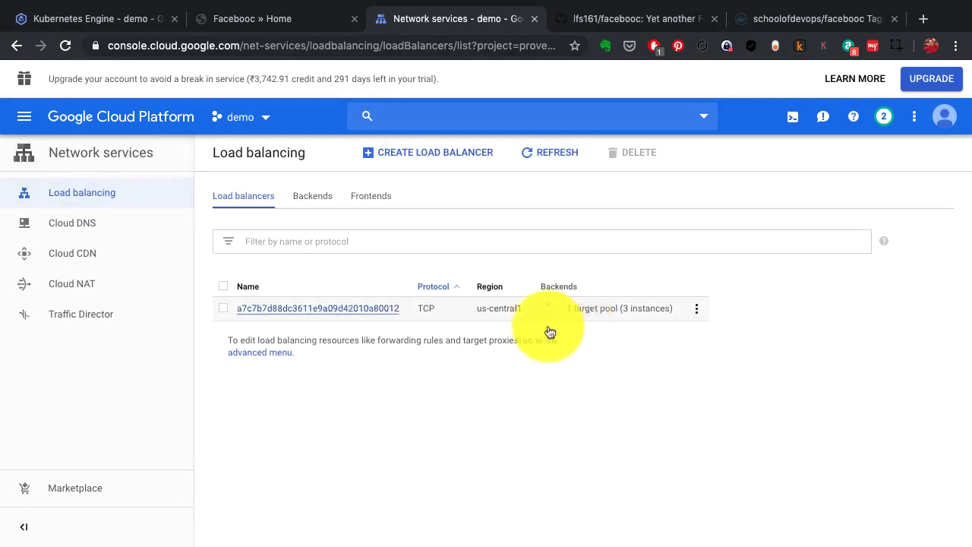
{"action": "left_click", "coordinate": [373, 310]}
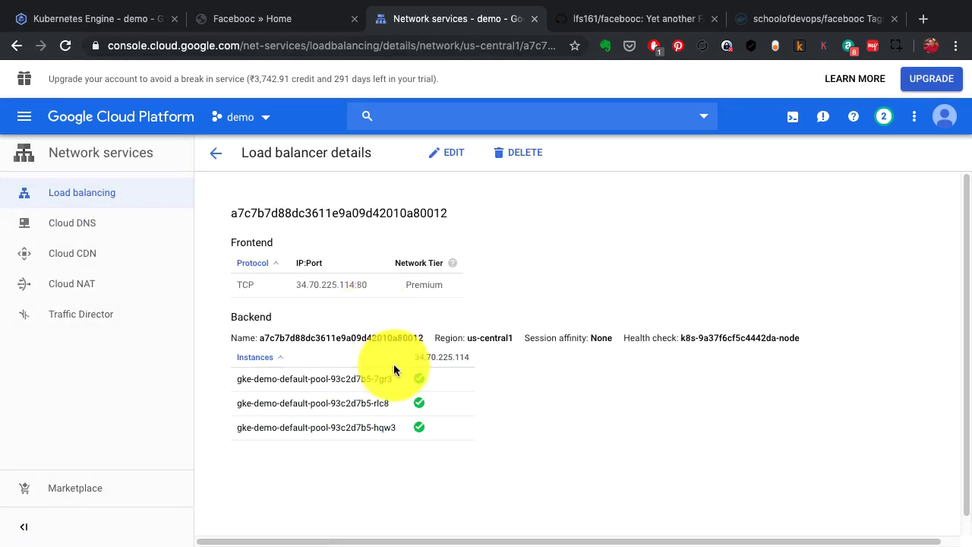
Open the VM instances of Compute Engine.
{"action": "left_click", "coordinate": [24, 117]}
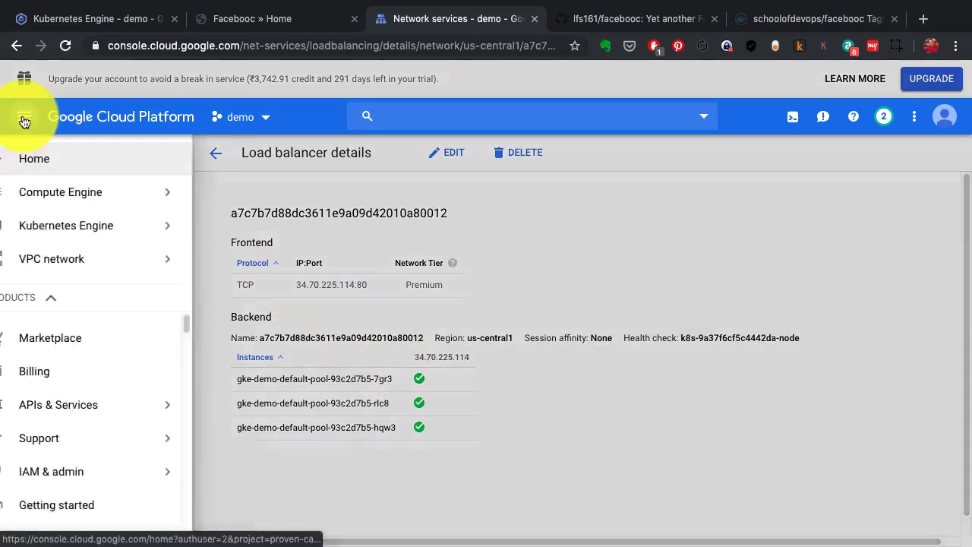
{"action": "mouse_move", "coordinate": [114, 192]}
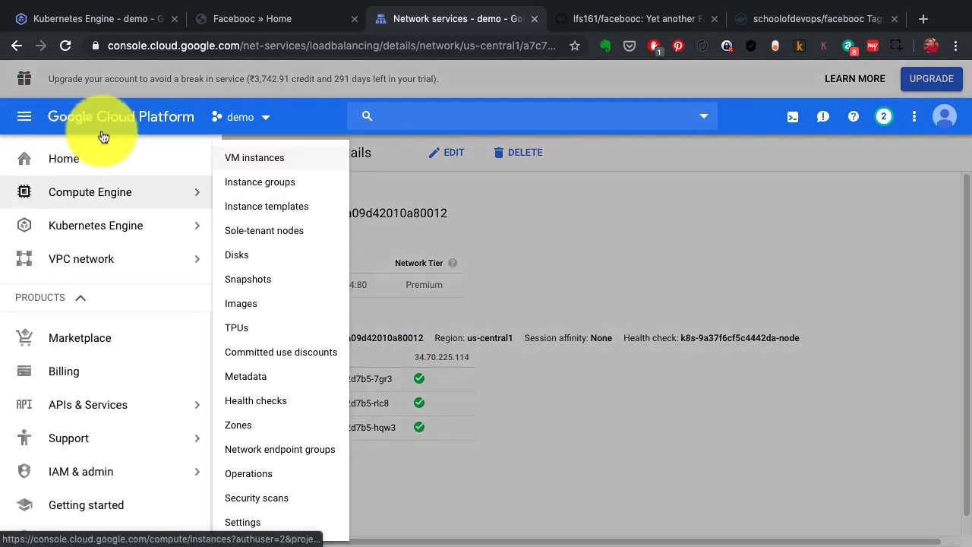
{"action": "left_click", "coordinate": [266, 162]}
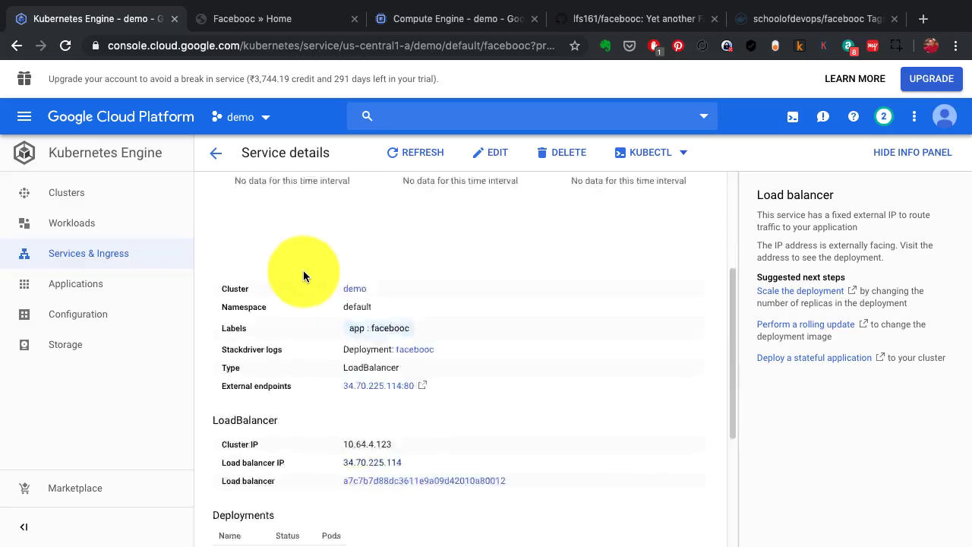
Examine the facebooc service's serving pods and ports, revisit the running web application, and check the deployment's managed pods and autoscaler settings.
{"action": "scroll", "coordinate": [302, 317], "scroll_direction": "down", "scroll_amount": 3}
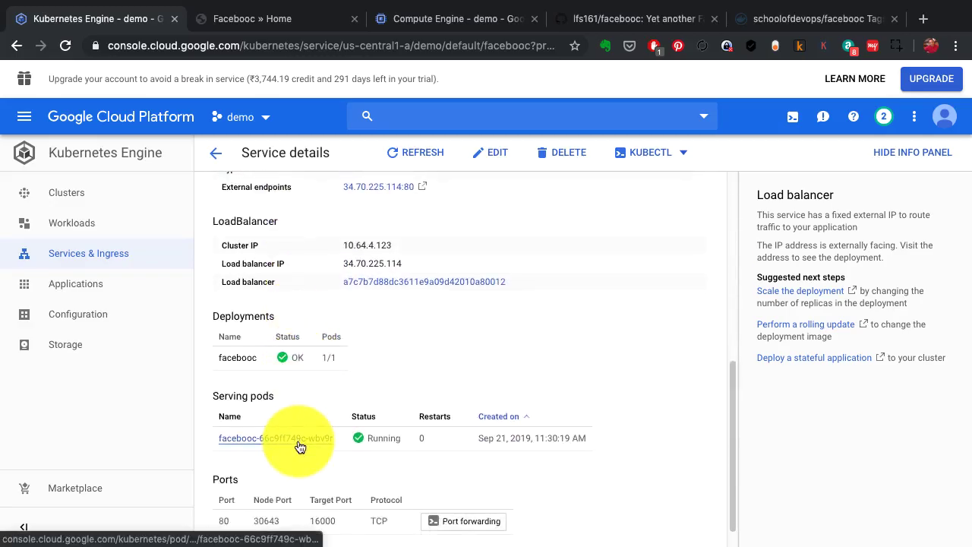
{"action": "left_click", "coordinate": [281, 18]}
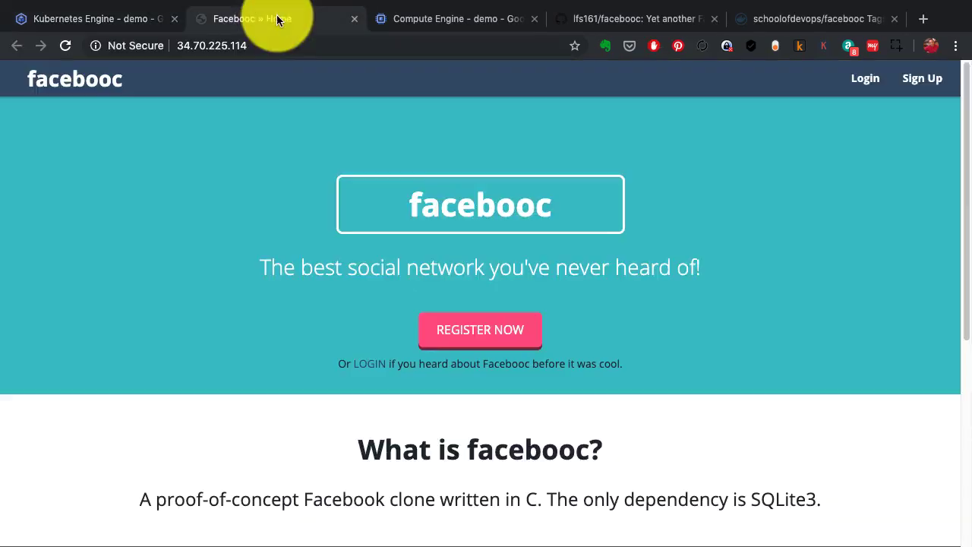
{"action": "scroll", "coordinate": [348, 228], "scroll_direction": "up", "scroll_amount": 2}
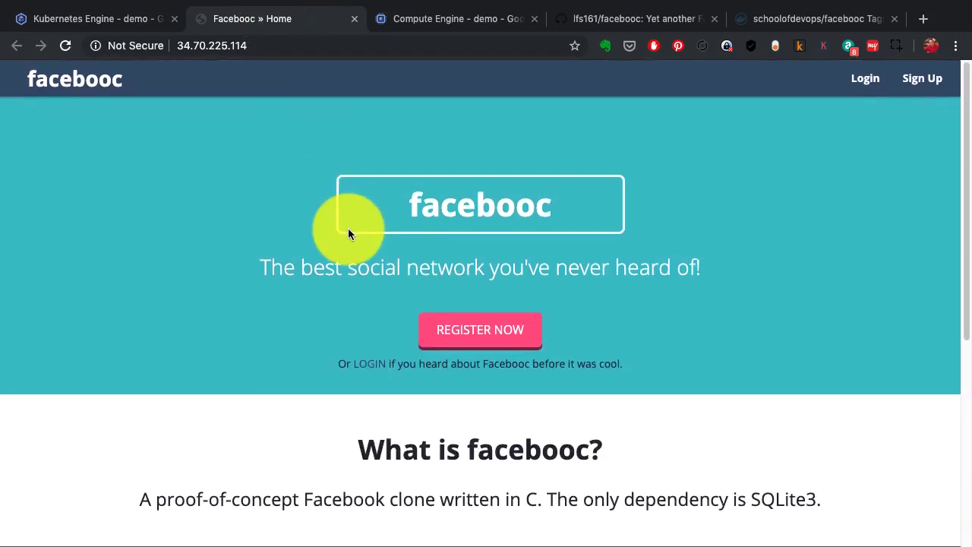
{"action": "left_click", "coordinate": [202, 45]}
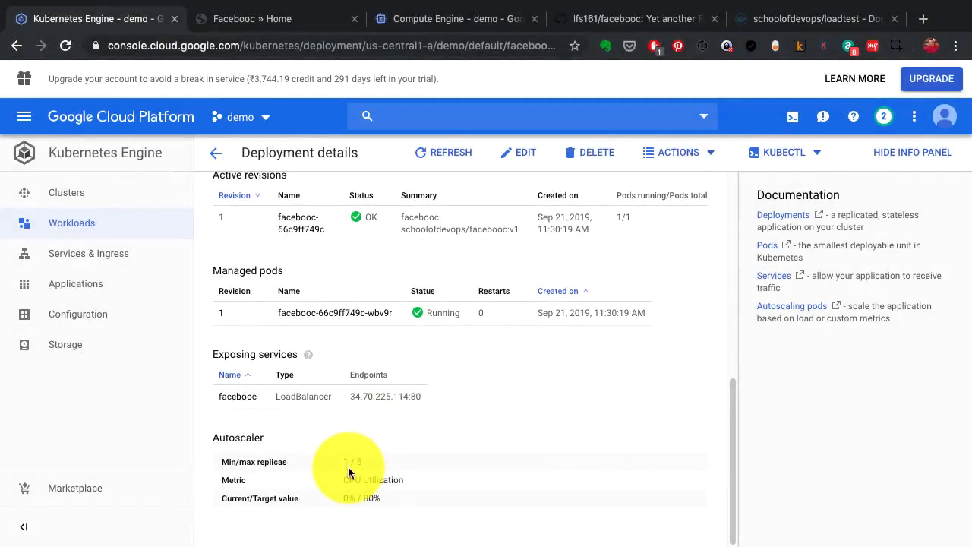
{"action": "scroll", "coordinate": [401, 433], "scroll_direction": "up", "scroll_amount": 8}
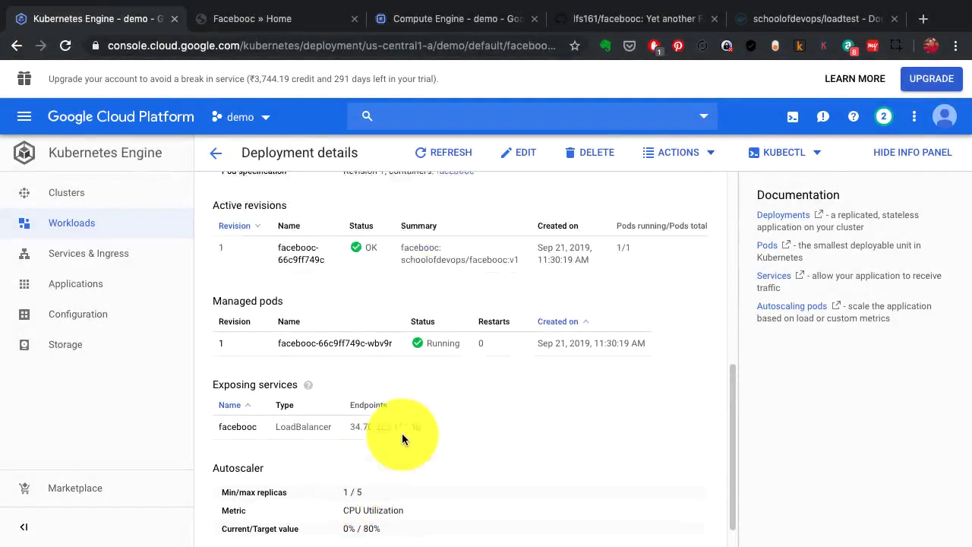
{"action": "left_click", "coordinate": [300, 23]}
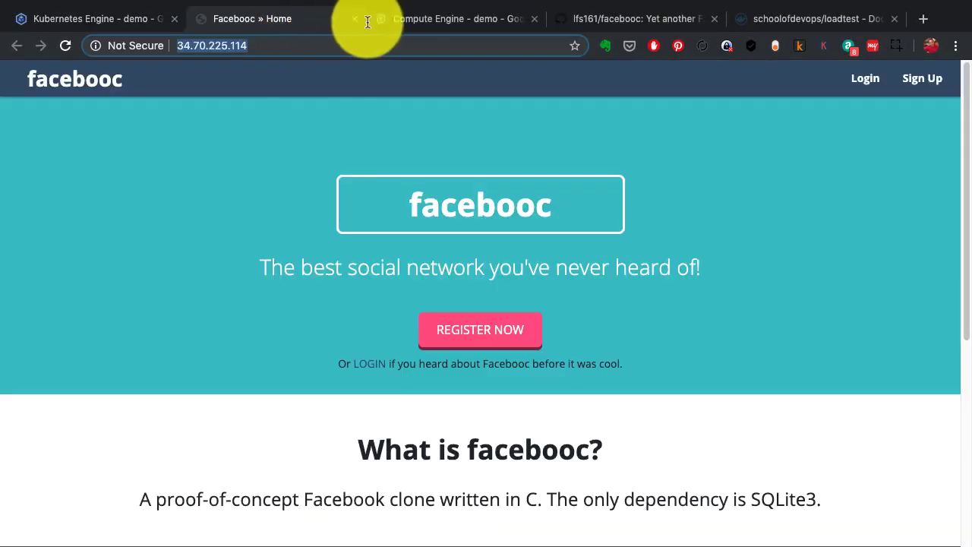
Read the schoolofdevops/loadtest page on Docker Hub, including the full example docker container run command with its siege options.
{"action": "left_click", "coordinate": [768, 22]}
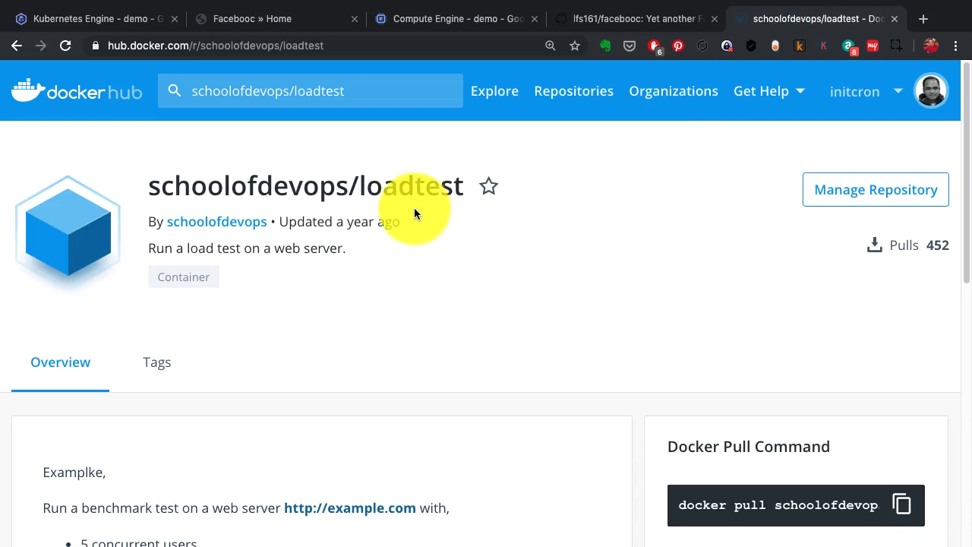
{"action": "scroll", "coordinate": [445, 332], "scroll_direction": "down", "scroll_amount": 5}
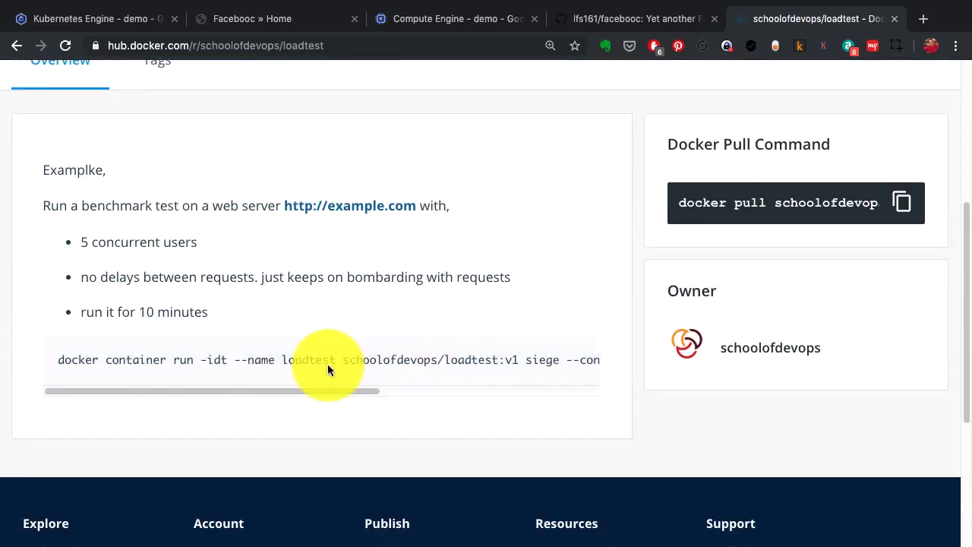
{"action": "scroll", "coordinate": [327, 370], "scroll_direction": "right", "scroll_amount": 2}
{"action": "scroll", "coordinate": [328, 369], "scroll_direction": "right", "scroll_amount": 4}
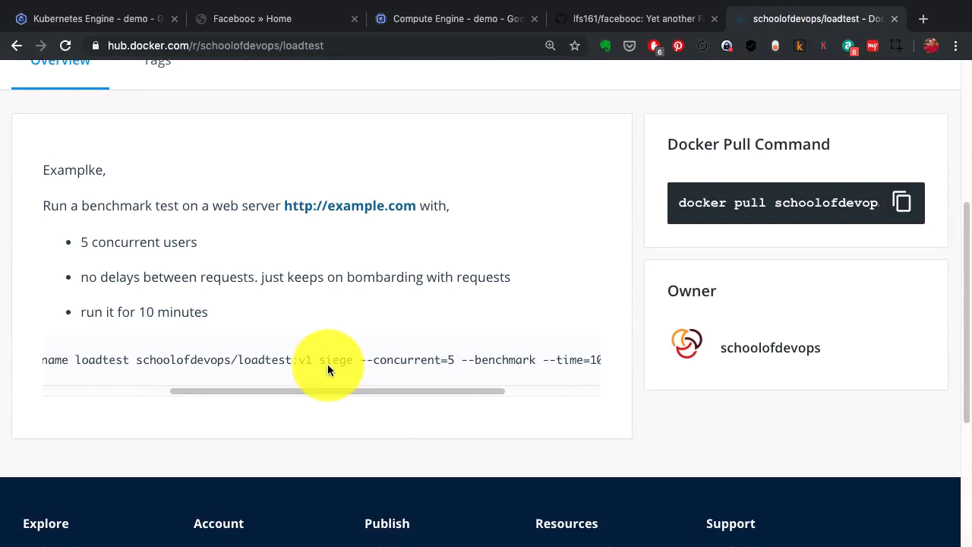
{"action": "scroll", "coordinate": [328, 364], "scroll_direction": "right", "scroll_amount": 3}
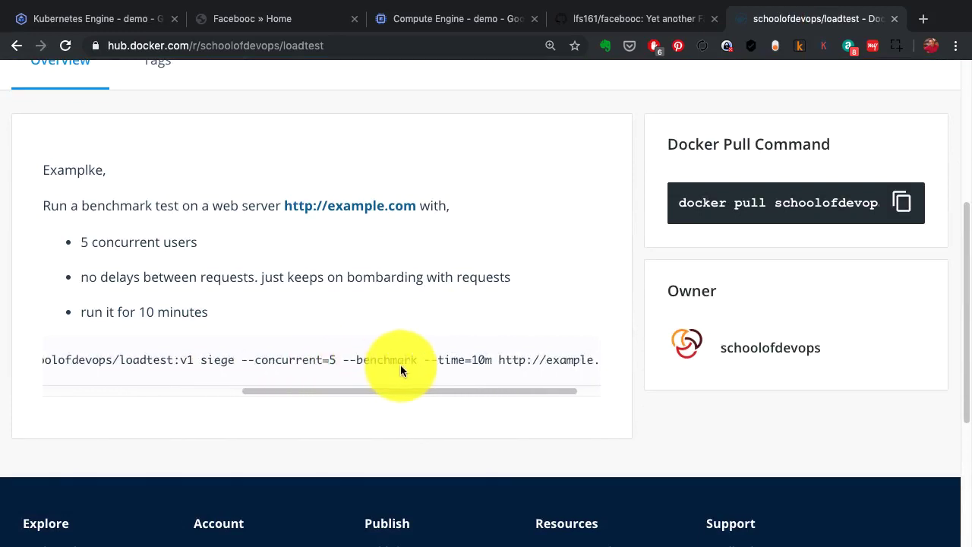
{"action": "scroll", "coordinate": [555, 366], "scroll_direction": "right", "scroll_amount": 1}
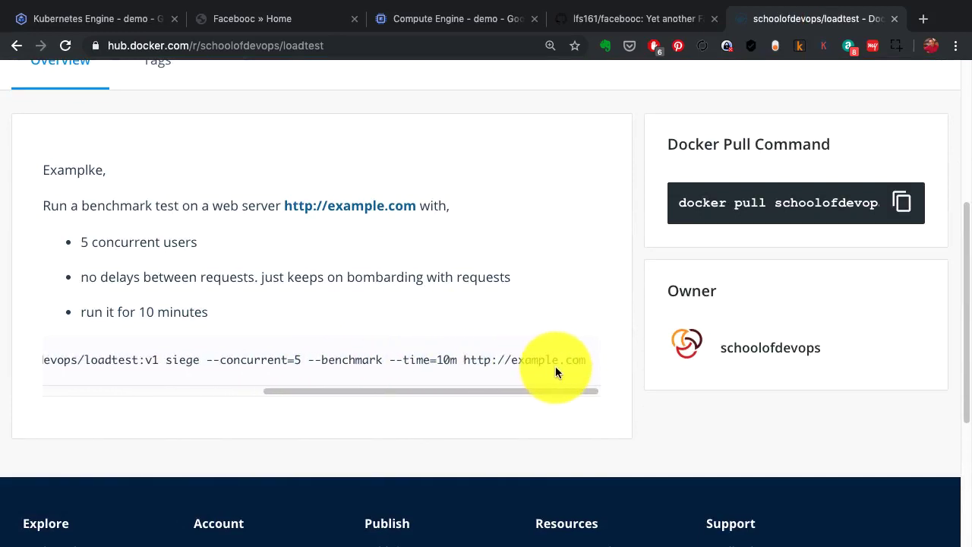
Copy the example loadtest docker container run command and paste it at the terminal prompt.
{"action": "left_click_drag", "start_coordinate": [512, 358], "coordinate": [31, 355]}
{"action": "key", "text": "super+c"}
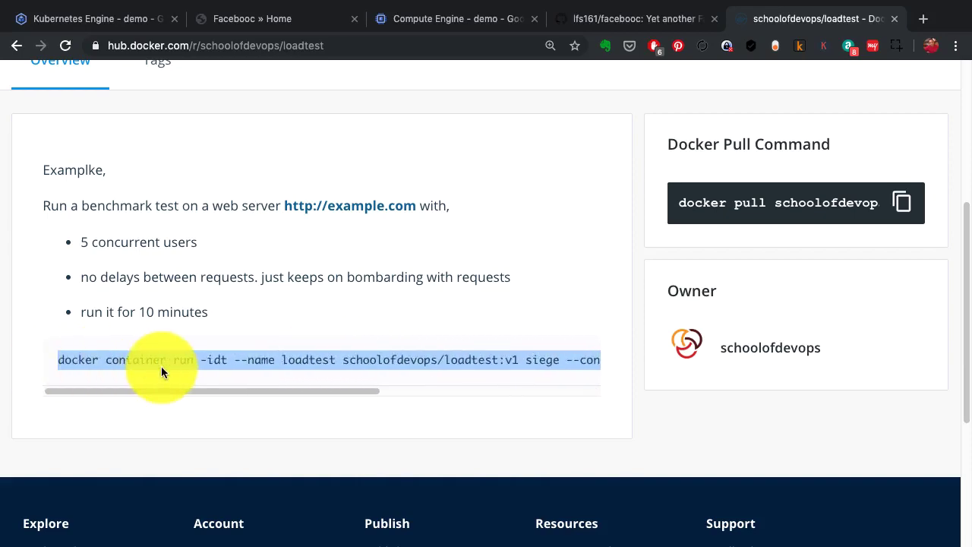
{"action": "key", "text": "ctrl+Right"}
{"action": "key", "text": "super+v"}
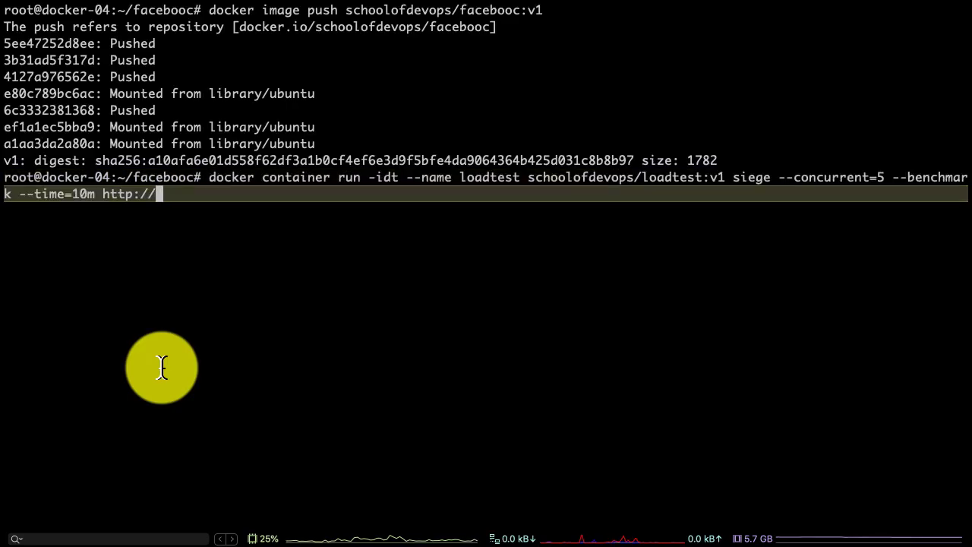
{"action": "key", "text": "ctrl+Left"}
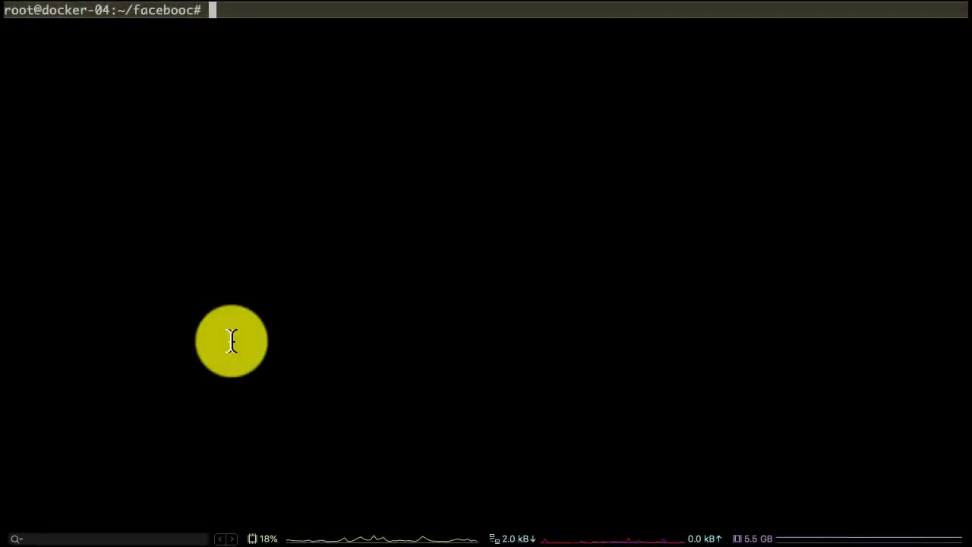
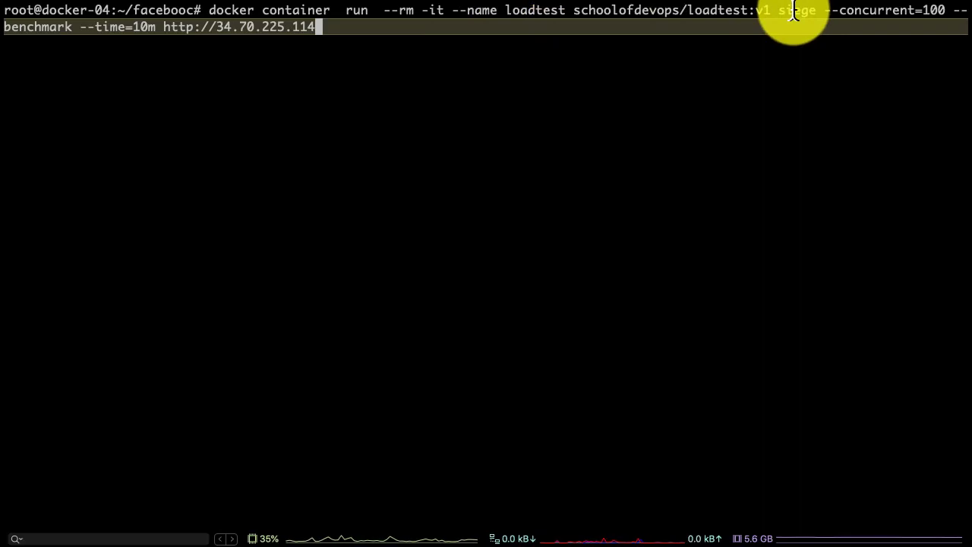
{"action": "key", "text": "ctrl+Right"}
{"action": "key", "text": "ctrl+Left"}
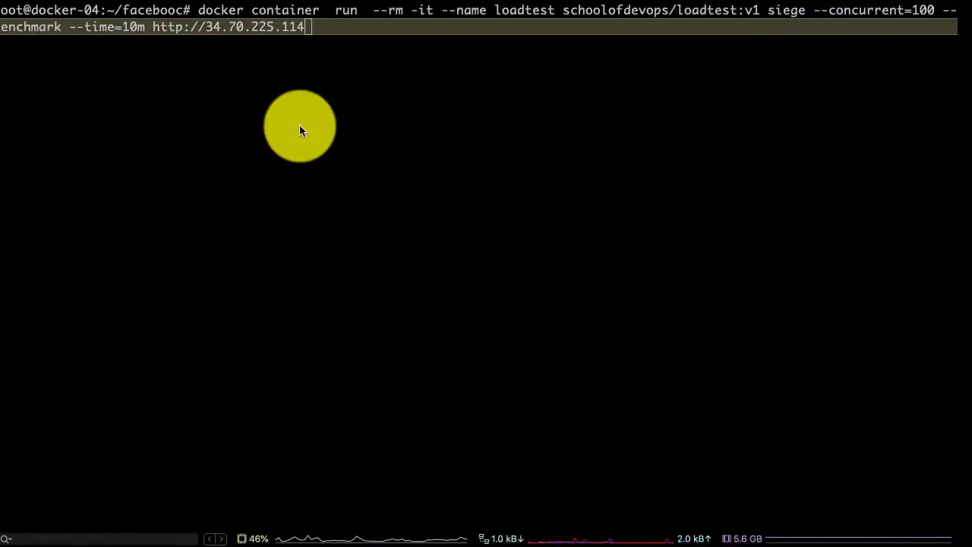
{"action": "key", "text": "Return"}
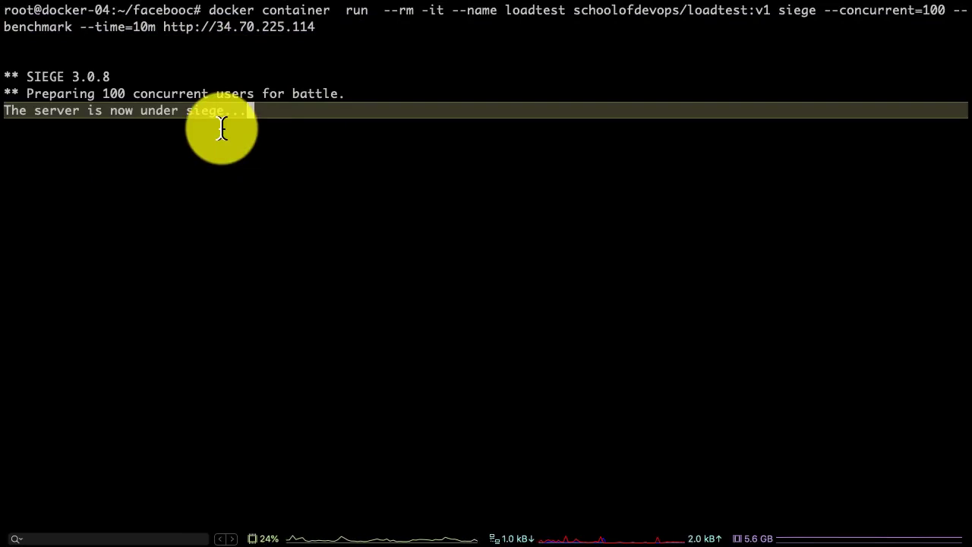
Return to the facebooc deployment details in the browser and examine the replicas, managed pods and autoscaler target.
{"action": "key", "text": "ctrl+Right"}
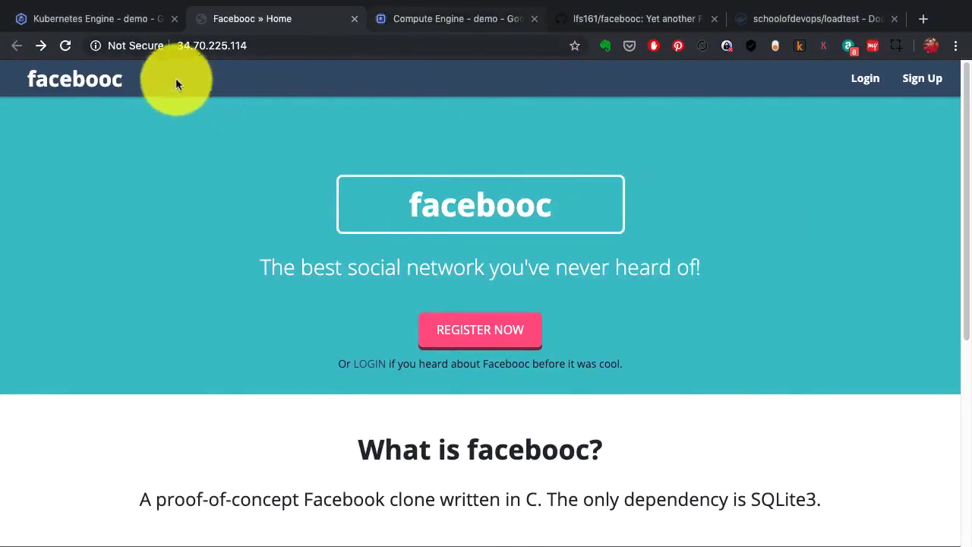
{"action": "left_click", "coordinate": [152, 20]}
{"action": "scroll", "coordinate": [409, 275], "scroll_direction": "up", "scroll_amount": 5}
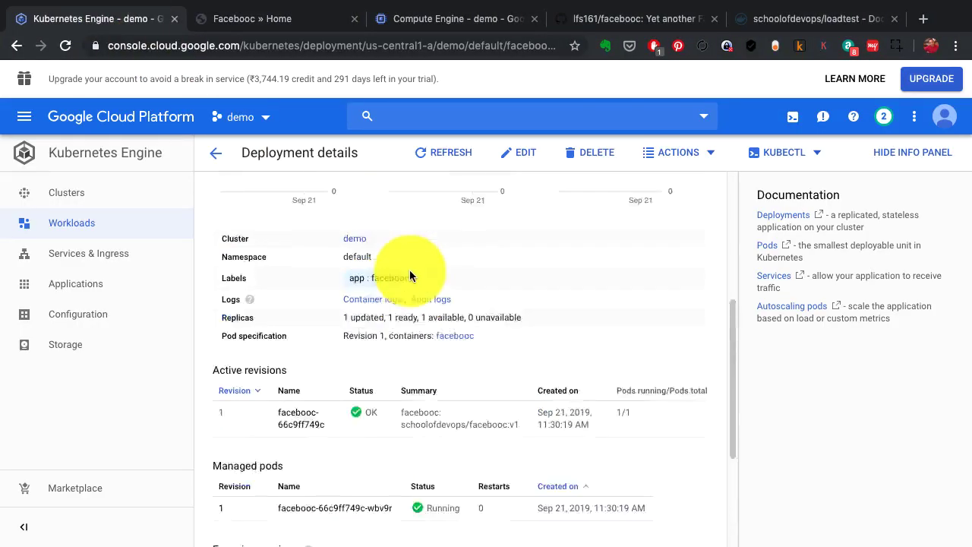
{"action": "scroll", "coordinate": [409, 275], "scroll_direction": "down", "scroll_amount": 4}
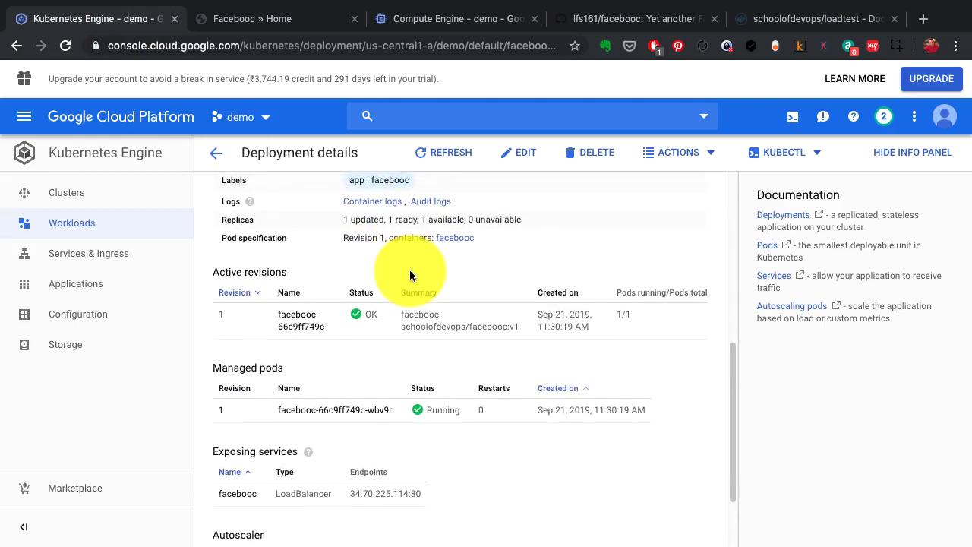
{"action": "scroll", "coordinate": [409, 275], "scroll_direction": "down", "scroll_amount": 3}
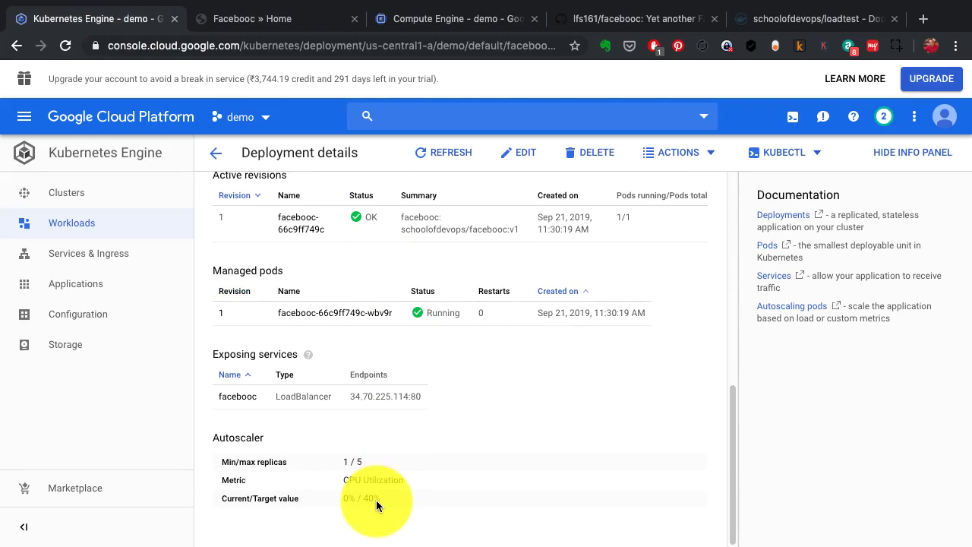
Refresh the facebooc deployment details and check the managed pods and the autoscaler's CPU utilization under load.
{"action": "left_click", "coordinate": [450, 164]}
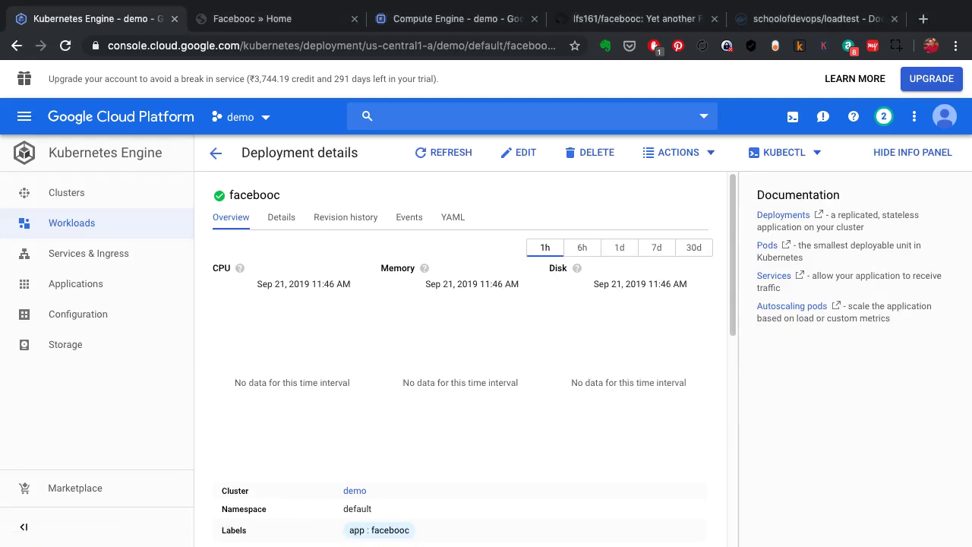
{"action": "left_click", "coordinate": [414, 161]}
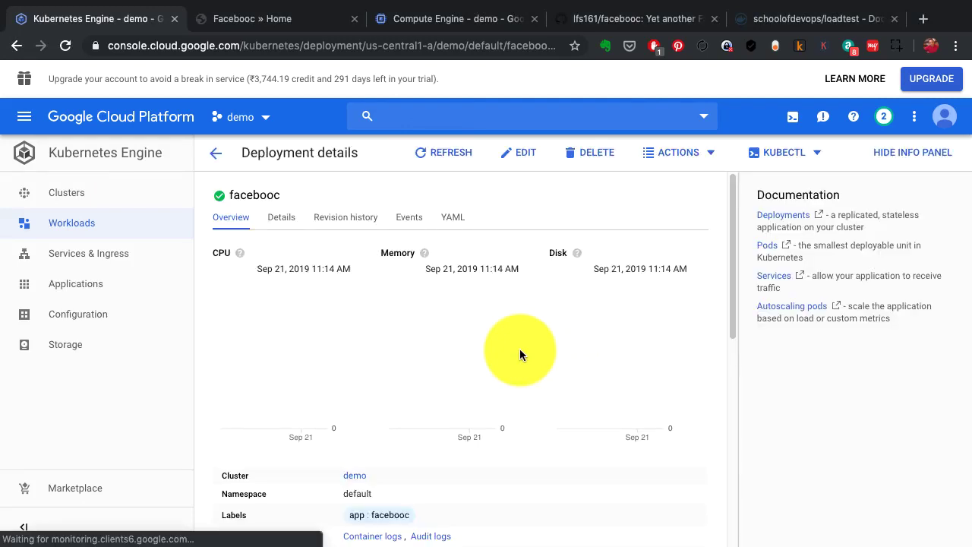
{"action": "scroll", "coordinate": [519, 348], "scroll_direction": "down", "scroll_amount": 5}
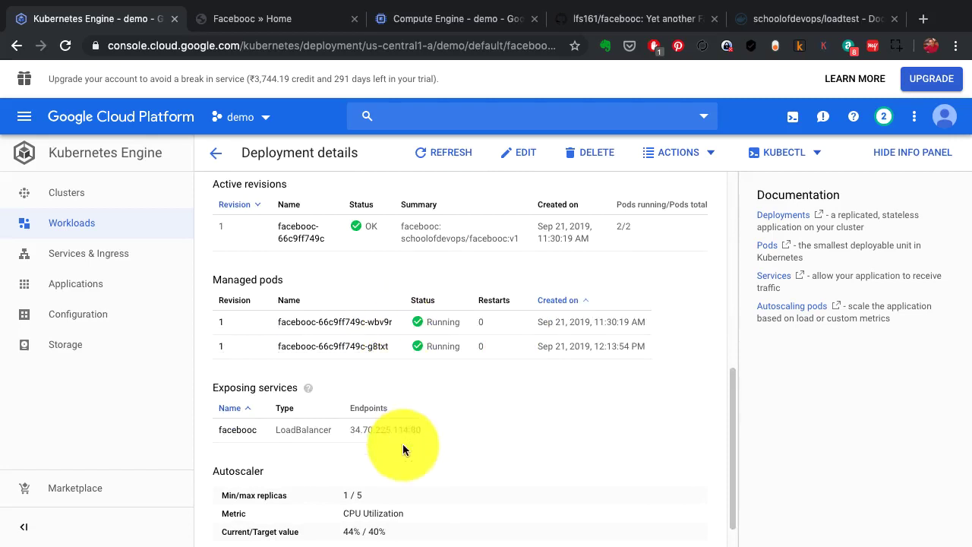
Examine the facebooc deployment's managed pods, exposed service and autoscaler CPU utilization while the load test runs.
{"action": "scroll", "coordinate": [372, 464], "scroll_direction": "down", "scroll_amount": 1}
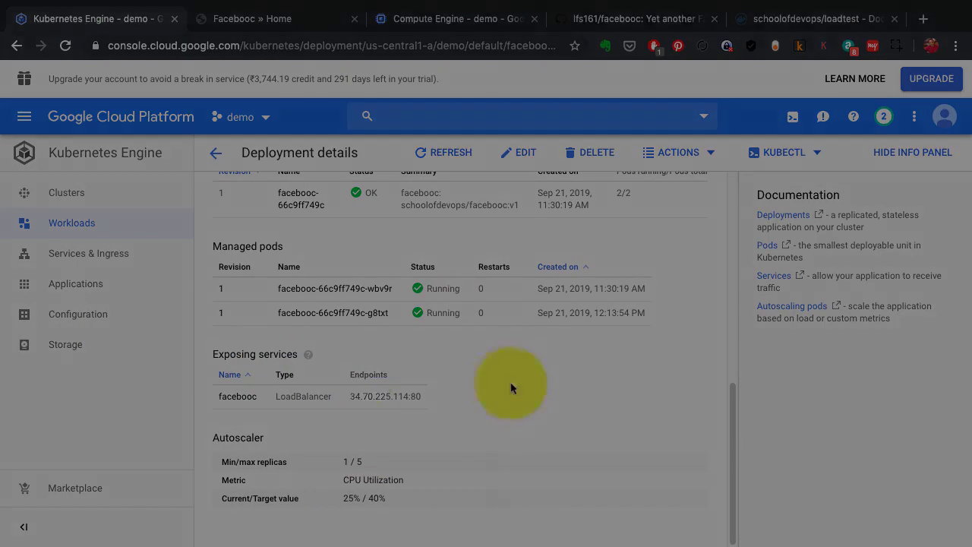
{"action": "scroll", "coordinate": [513, 382], "scroll_direction": "up", "scroll_amount": 4}
{"action": "scroll", "coordinate": [513, 382], "scroll_direction": "down", "scroll_amount": 3}
{"action": "scroll", "coordinate": [512, 382], "scroll_direction": "down", "scroll_amount": 1}
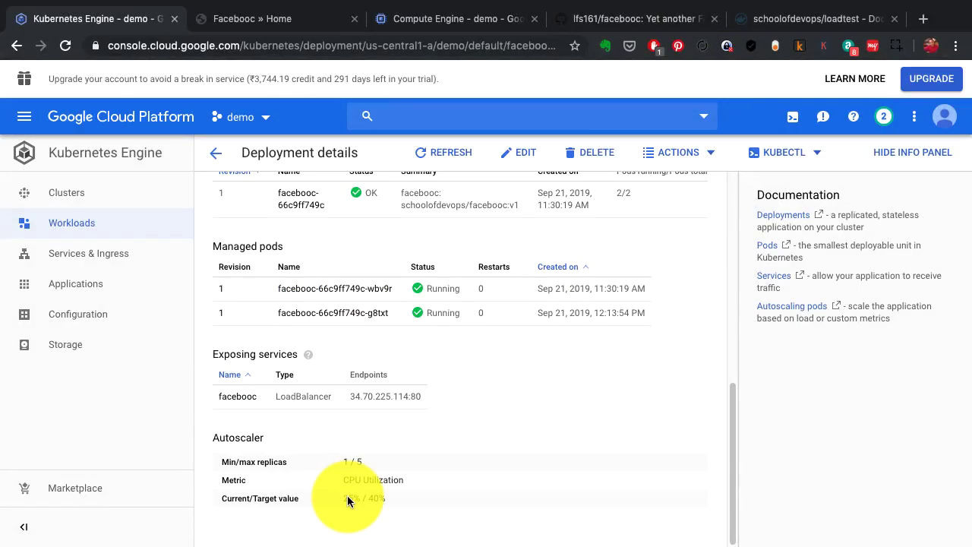
Switch to the terminal running the loadtest container and check the progress of the siege run.
{"action": "key", "text": "ctrl+Right"}
{"action": "key", "text": "ctrl+Right"}
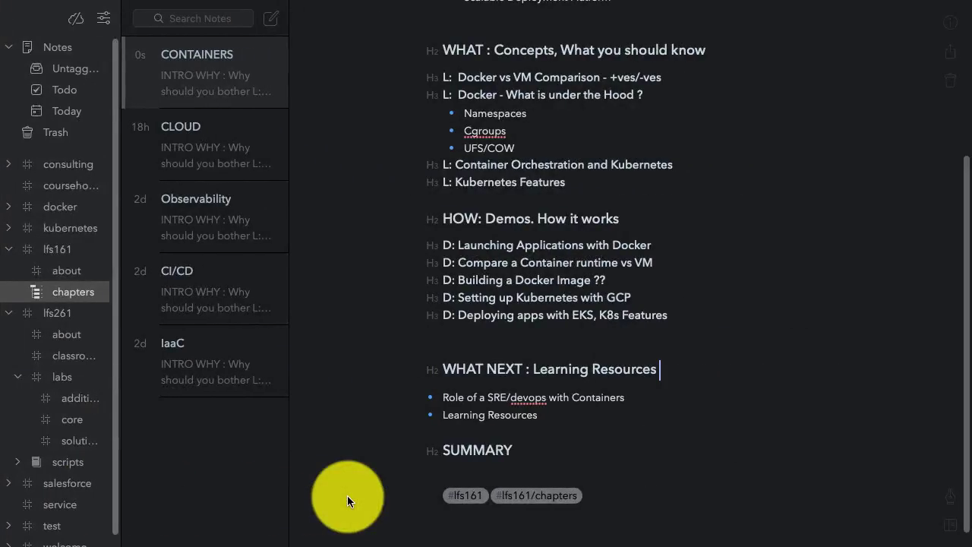
{"action": "key", "text": "ctrl+Left"}
{"action": "key", "text": "ctrl+Left"}
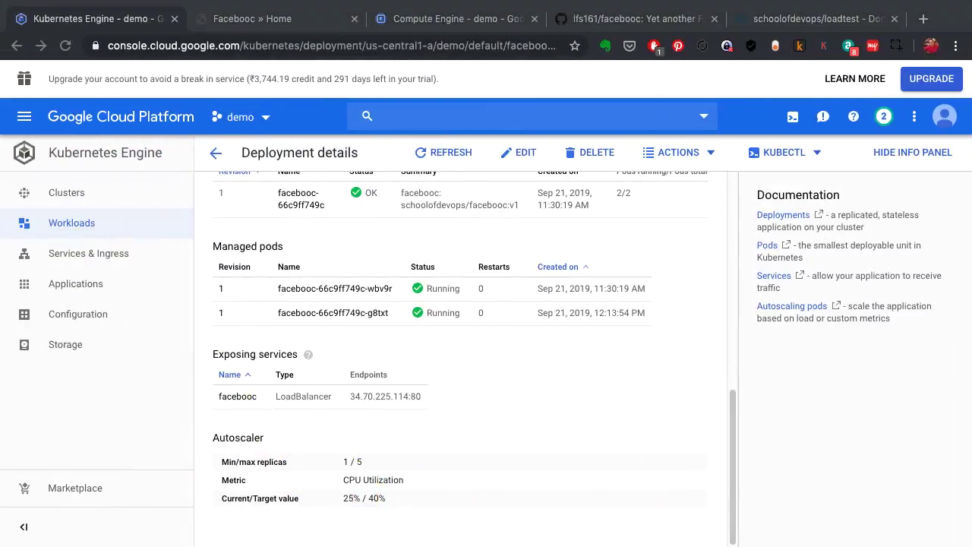
{"action": "key", "text": "ctrl+Right"}
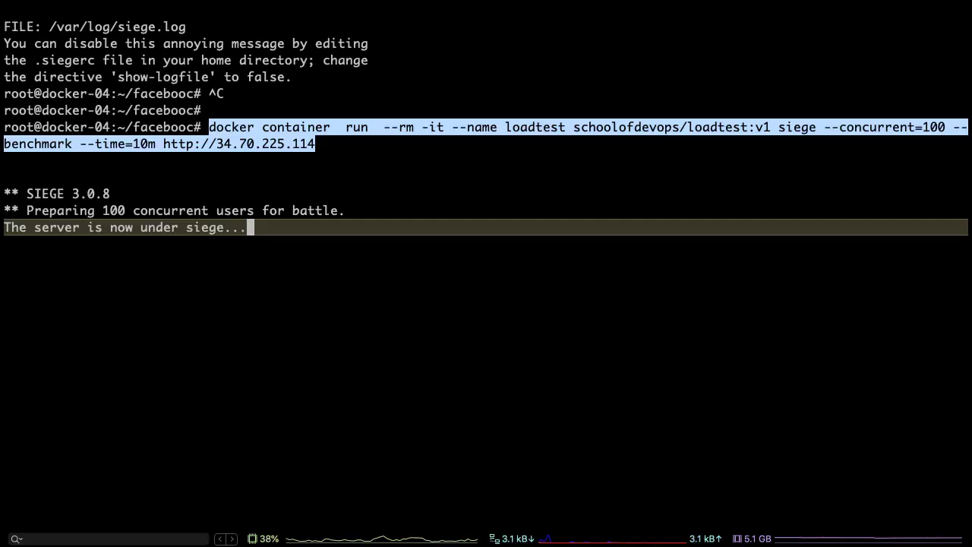
Return to the facebooc deployment details in the browser and check the replicas, active revision, managed pods and autoscaler for scale-down.
{"action": "key", "text": "ctrl+Left"}
{"action": "scroll", "coordinate": [421, 399], "scroll_direction": "up", "scroll_amount": 2}
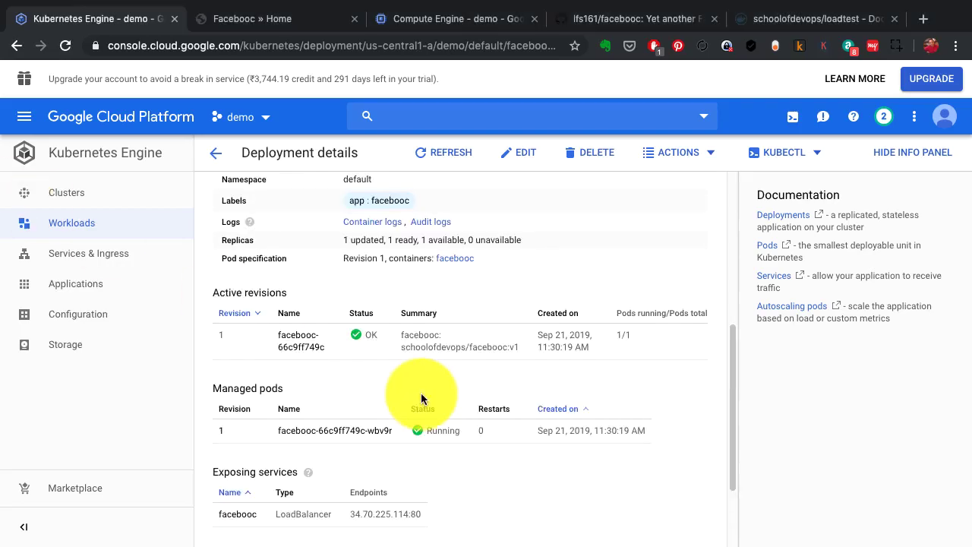
{"action": "scroll", "coordinate": [422, 399], "scroll_direction": "up", "scroll_amount": 2}
{"action": "scroll", "coordinate": [423, 399], "scroll_direction": "down", "scroll_amount": 3}
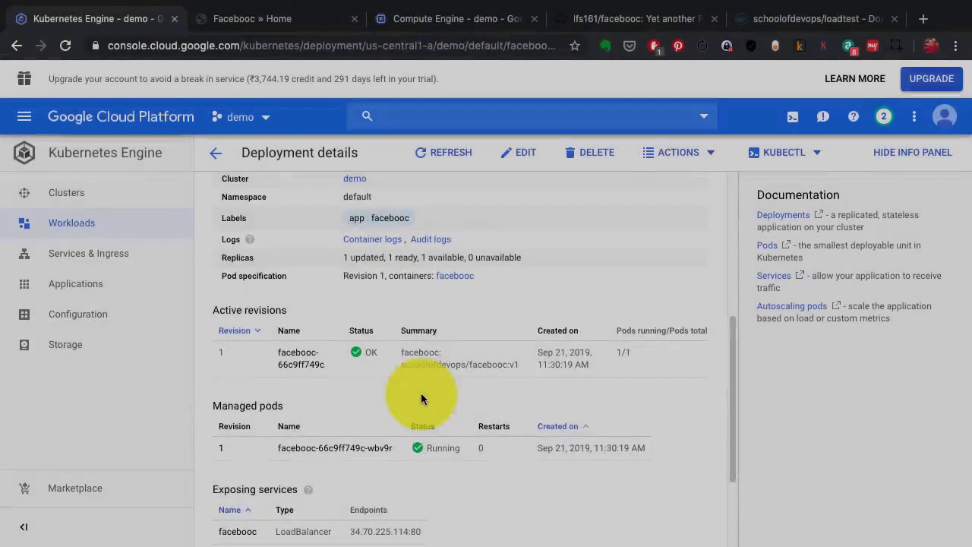
{"action": "scroll", "coordinate": [421, 393], "scroll_direction": "down", "scroll_amount": 1}
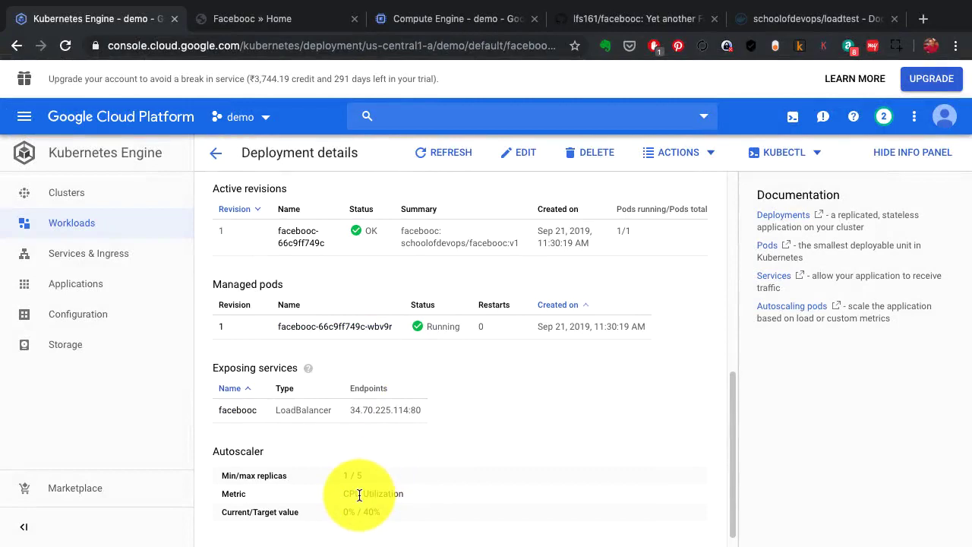
Switch to the vm-01 terminal and highlight the siege results summary from the transactions through the log file line.
{"action": "key", "text": "super+Tab"}
{"action": "key", "text": "super+Tab"}
{"action": "key", "text": "super+Tab"}
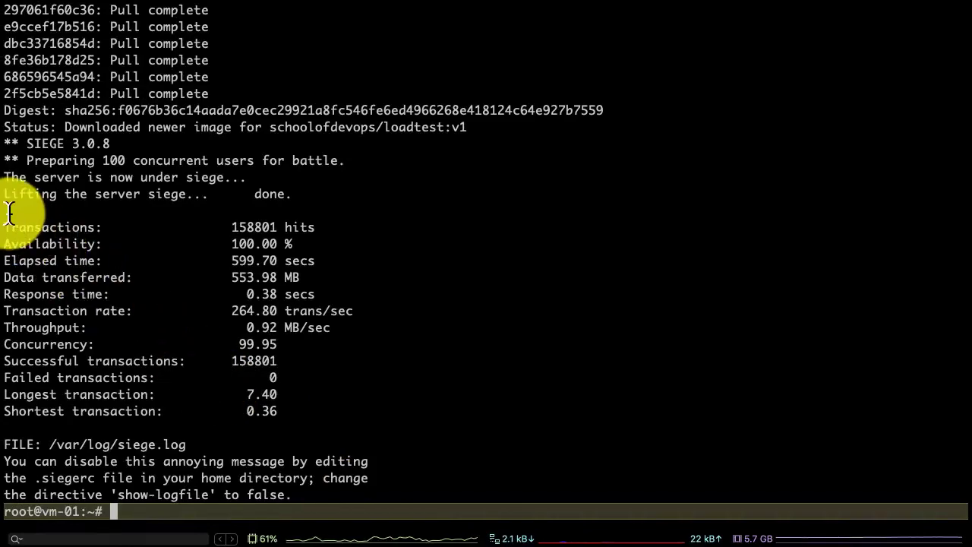
{"action": "left_click_drag", "start_coordinate": [7, 206], "coordinate": [156, 277]}
{"action": "left_click_drag", "start_coordinate": [104, 244], "coordinate": [237, 439]}
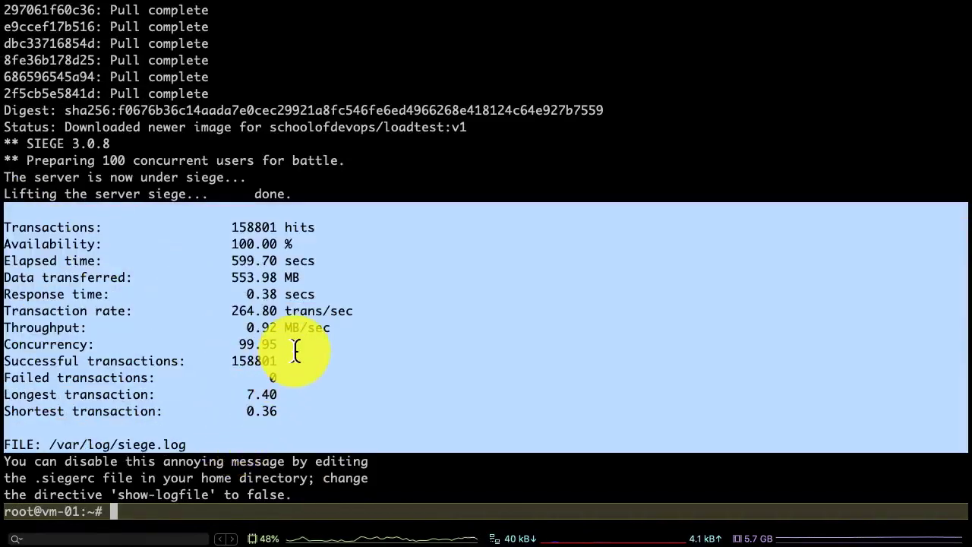
Go back to the browser and review the facebooc deployment's autoscaler settings, cluster details and replica status.
{"action": "key", "text": "ctrl+Left"}
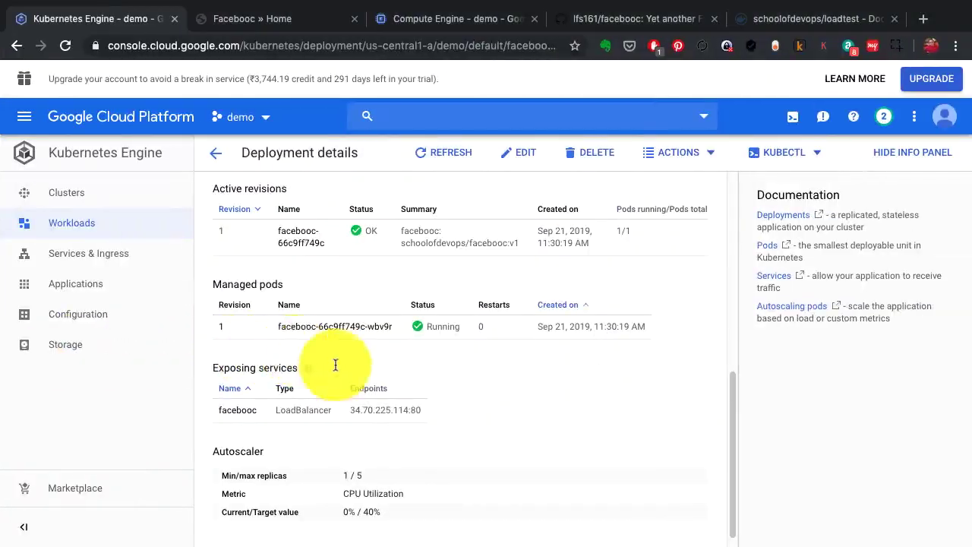
{"action": "scroll", "coordinate": [376, 379], "scroll_direction": "down", "scroll_amount": 1}
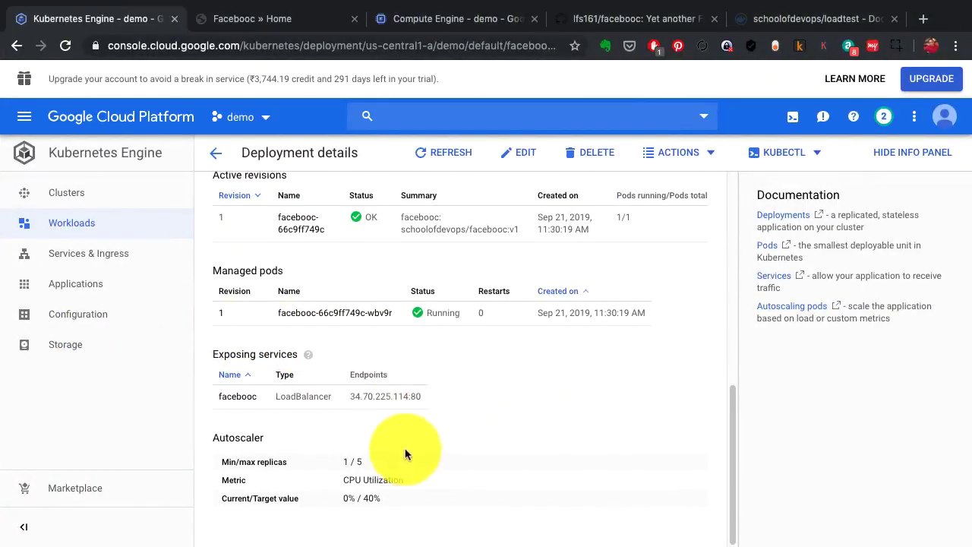
{"action": "scroll", "coordinate": [402, 509], "scroll_direction": "up", "scroll_amount": 4}
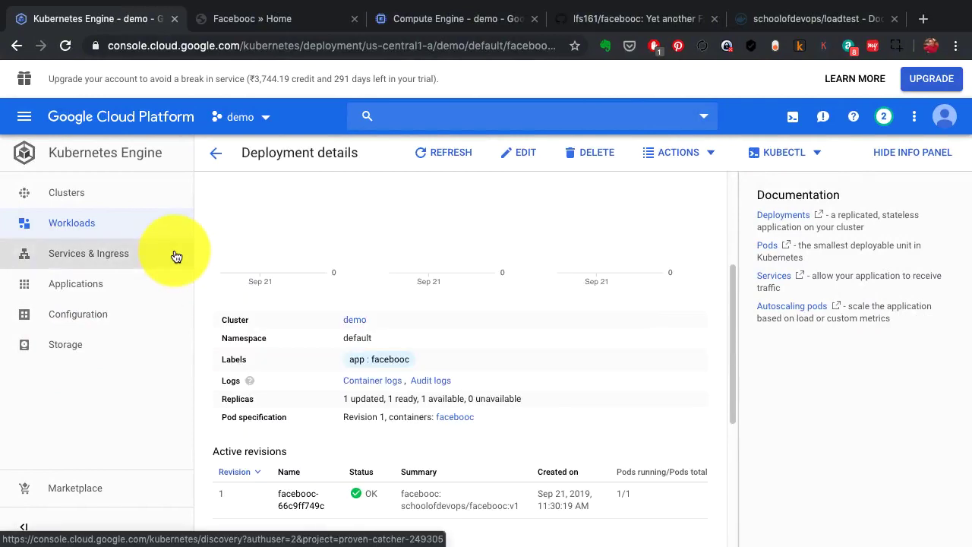
{"action": "left_click", "coordinate": [131, 228]}
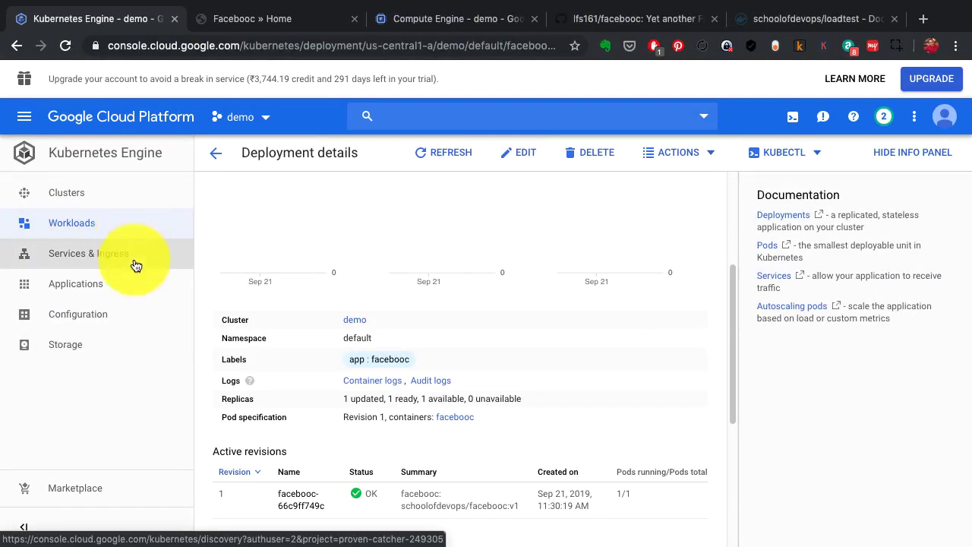